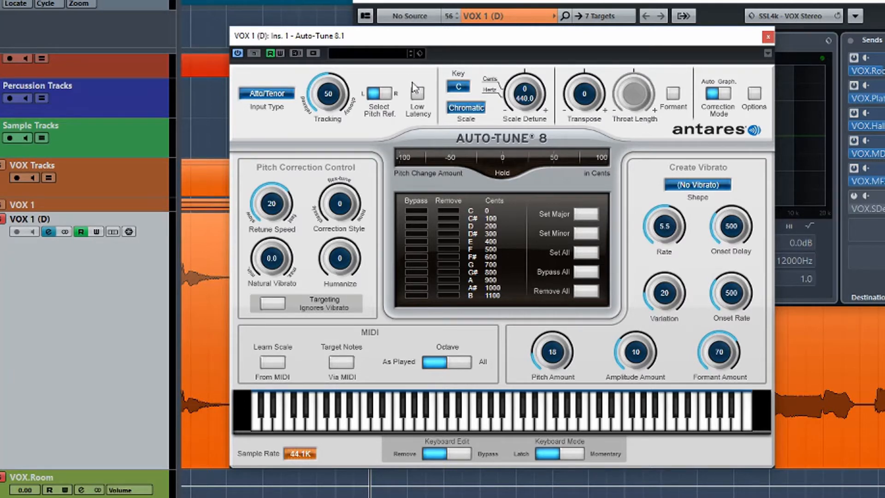
Look through the available key and scale choices, keeping C and Chromatic.
click(462, 84)
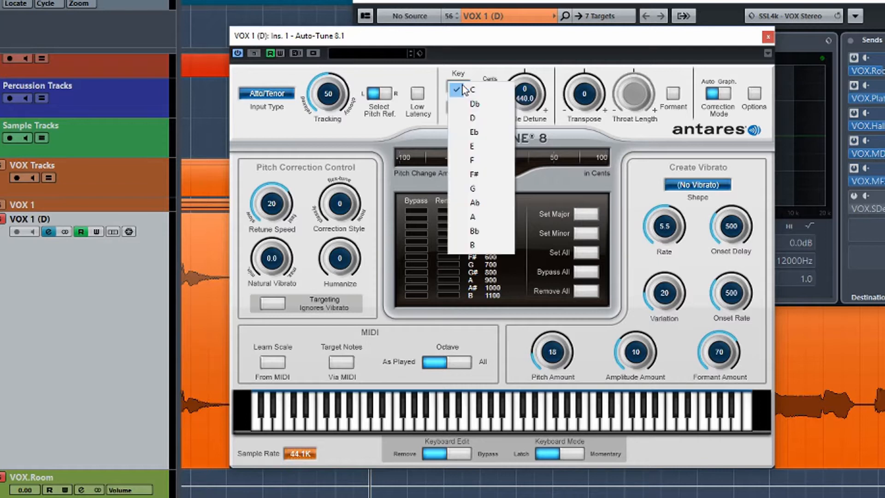
click(471, 79)
click(466, 108)
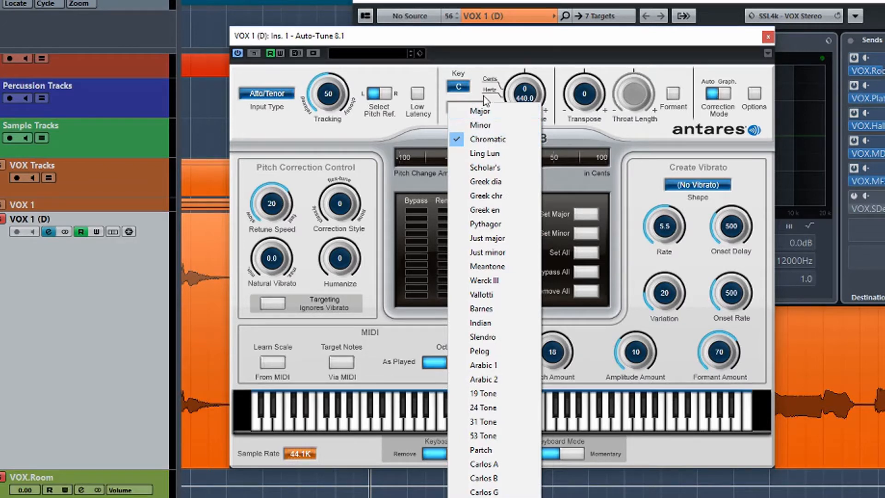
click(480, 68)
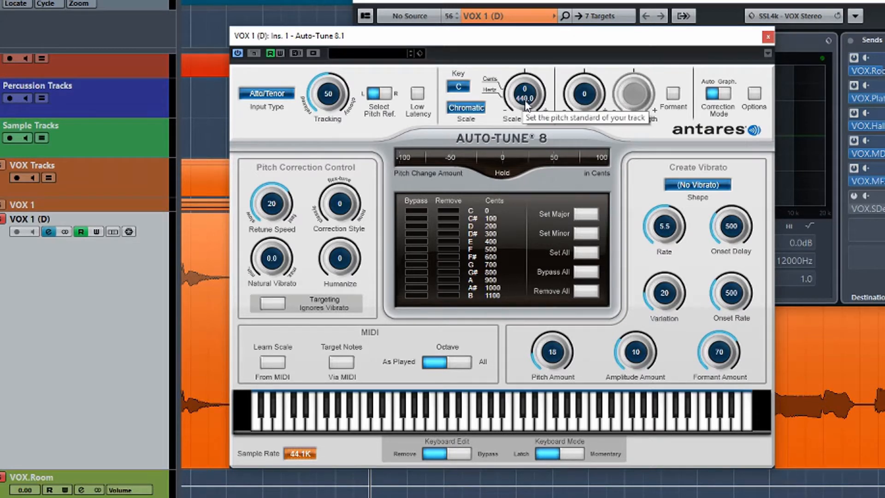
Turn Formant correction on to enable the throat length control, and turn it back off.
drag(523, 94, 530, 99)
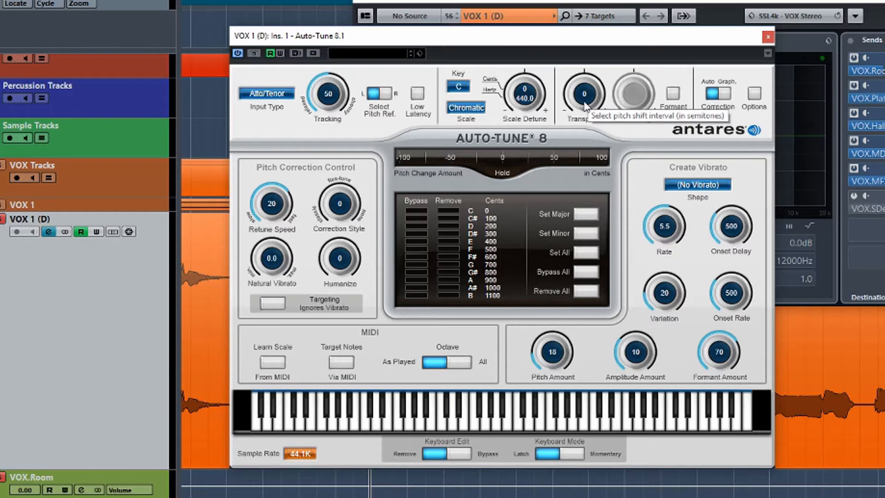
mouse_move(585, 105)
mouse_down()
mouse_move(598, 39)
mouse_move(598, 172)
mouse_move(578, 111)
mouse_move(581, 98)
mouse_move(589, 117)
mouse_move(588, 104)
mouse_up()
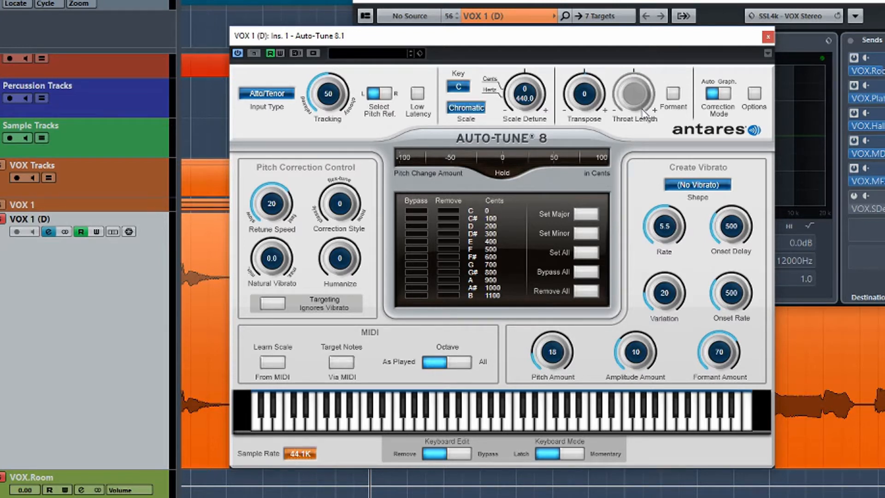
click(675, 95)
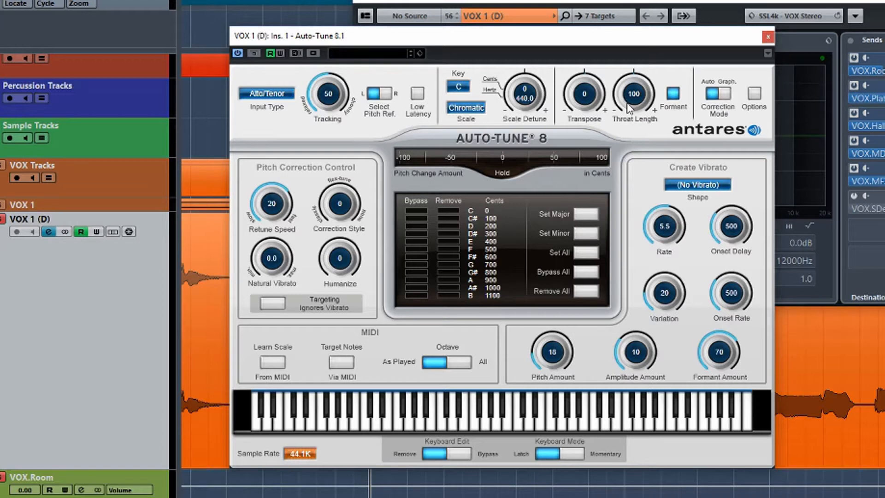
click(673, 95)
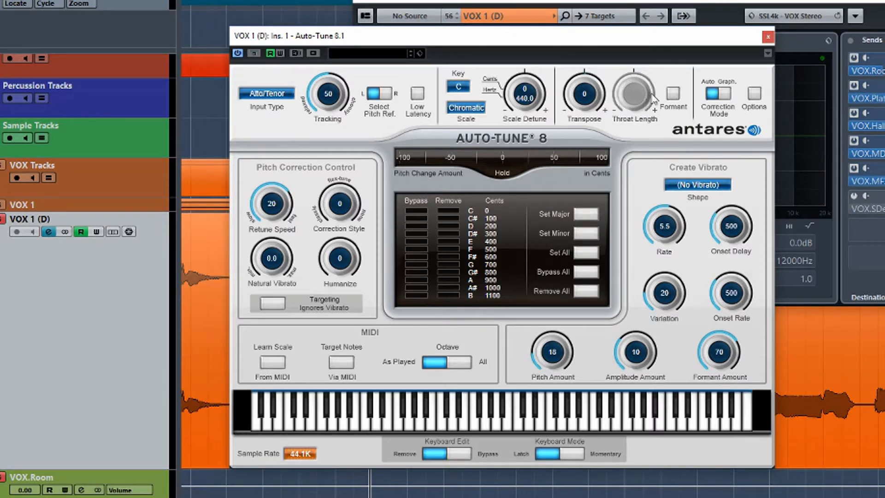
View the graphical correction mode, return to automatic mode, and look over the plug-in options without changing them.
click(724, 95)
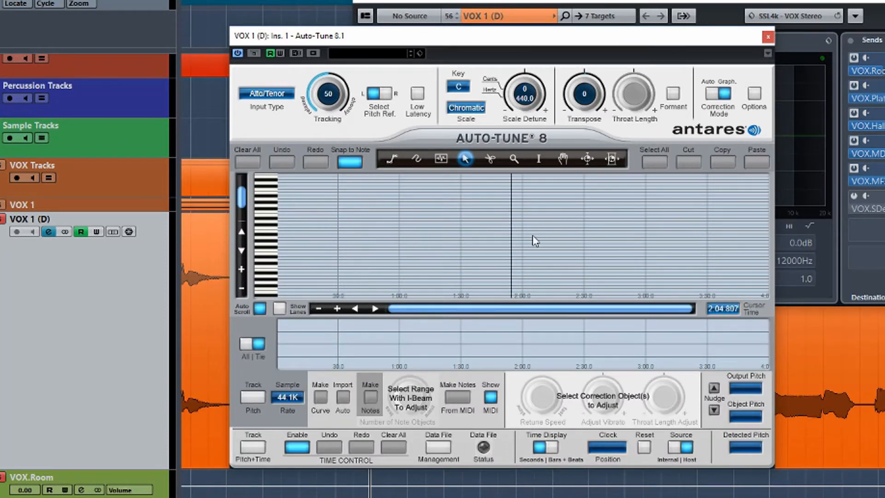
click(711, 94)
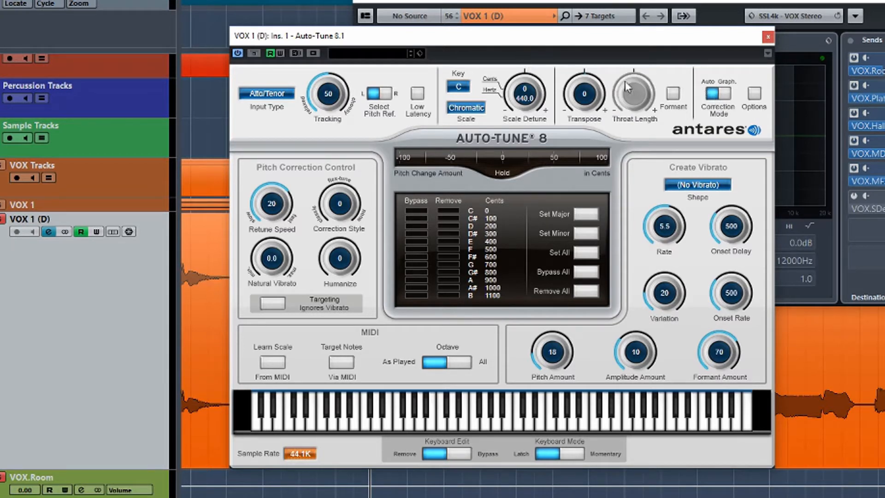
click(754, 95)
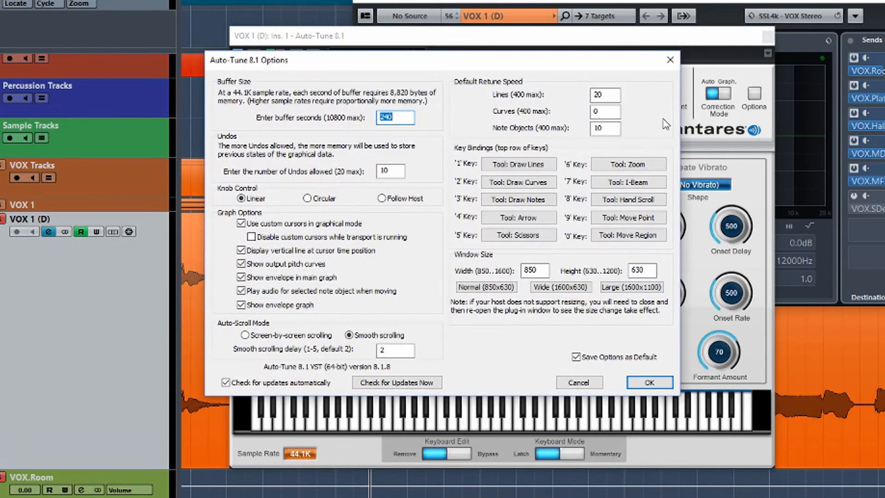
click(670, 60)
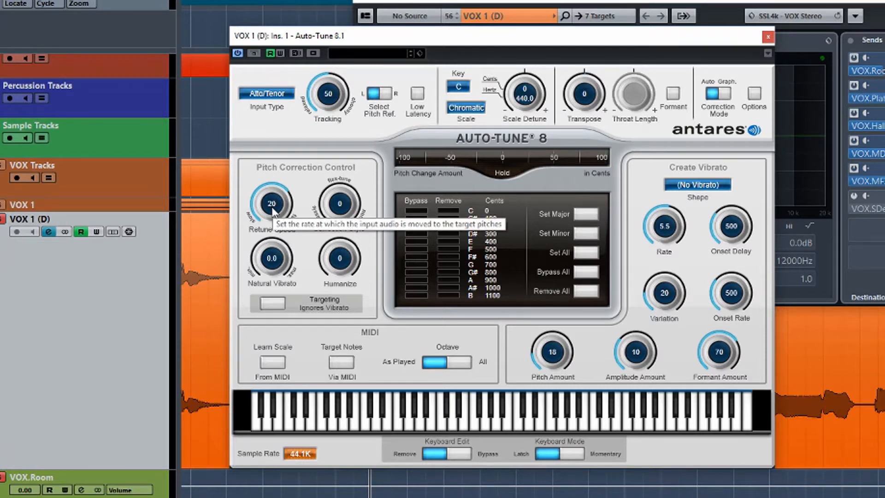
Try the Retune Speed at 0 and return it to 20.
drag(273, 203, 277, 244)
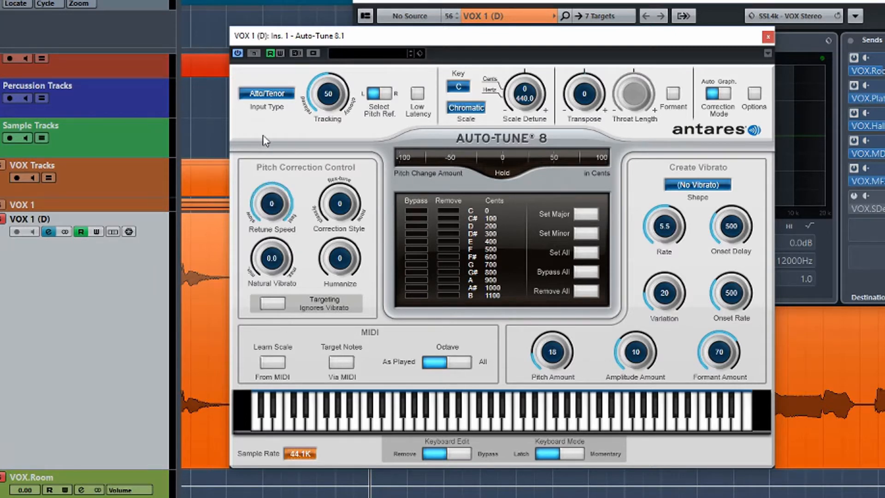
drag(276, 212, 275, 247)
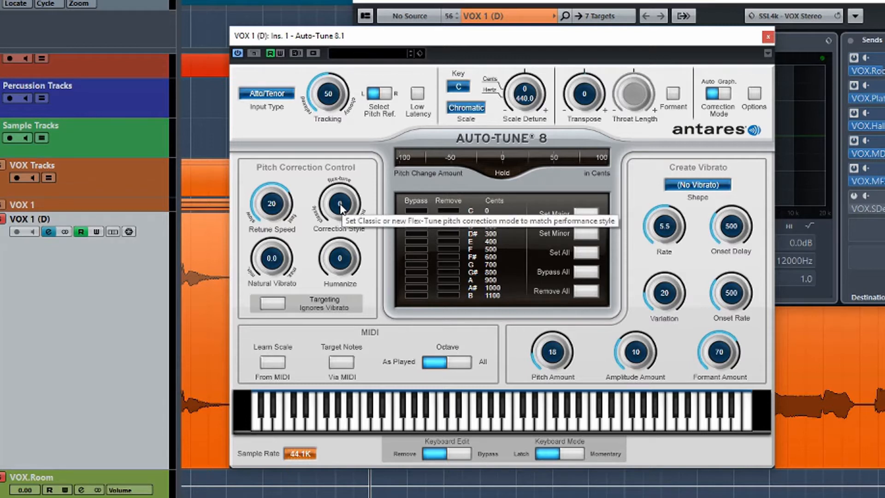
Raise the Correction Style from classic toward Flex-Tune, trying 49, and return it to 0.
drag(339, 208, 341, 206)
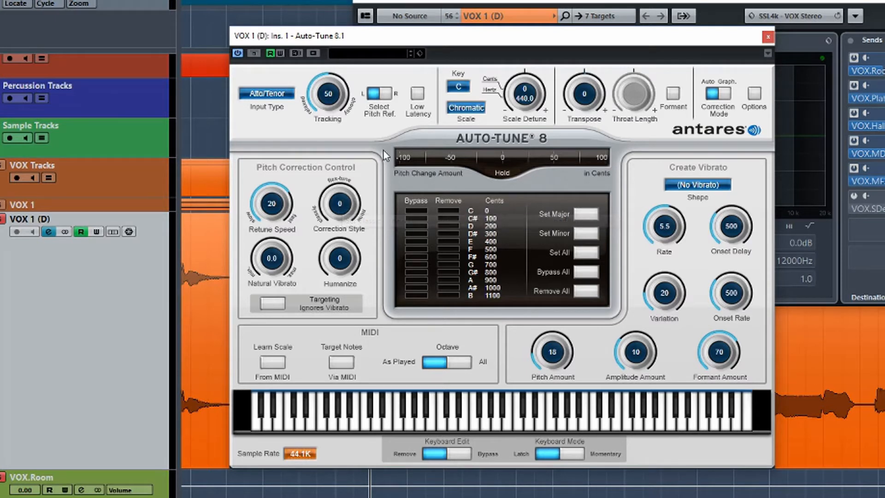
drag(342, 213, 340, 149)
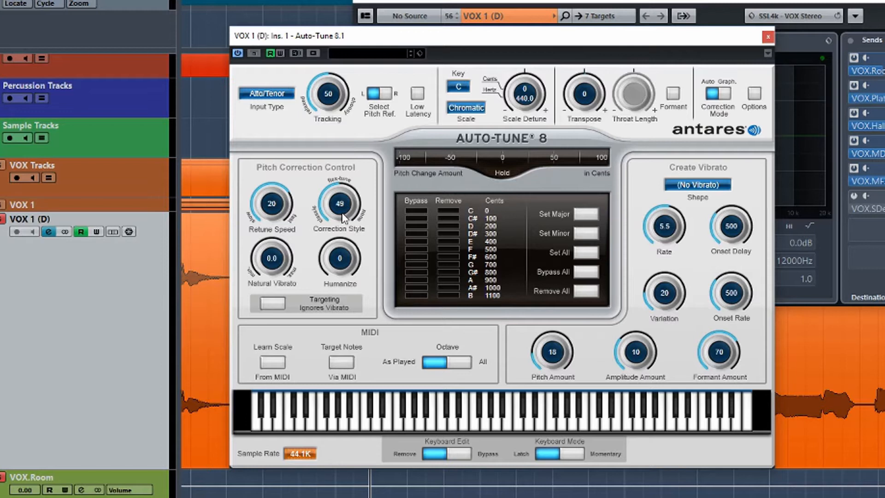
scroll(343, 216, up, 2)
scroll(343, 216, down, 1)
drag(341, 189, 338, 125)
drag(352, 215, 339, 283)
Turn Targeting Ignores Vibrato on and back off, leaving Natural Vibrato at 0.0.
mouse_move(271, 262)
mouse_down()
mouse_move(260, 213)
mouse_move(290, 307)
mouse_move(273, 253)
mouse_move(268, 182)
mouse_move(289, 340)
mouse_move(275, 265)
mouse_up()
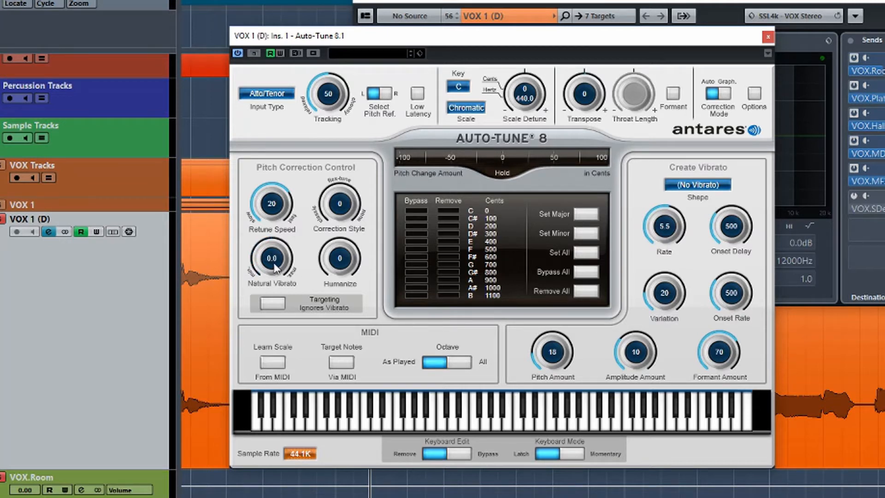
click(272, 304)
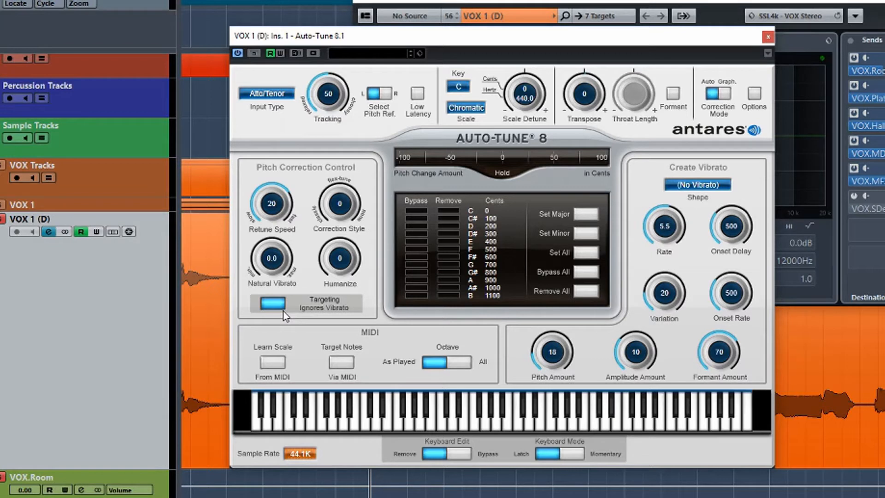
click(273, 303)
Try the Minor scale in the key of C and restore the Chromatic scale.
click(466, 108)
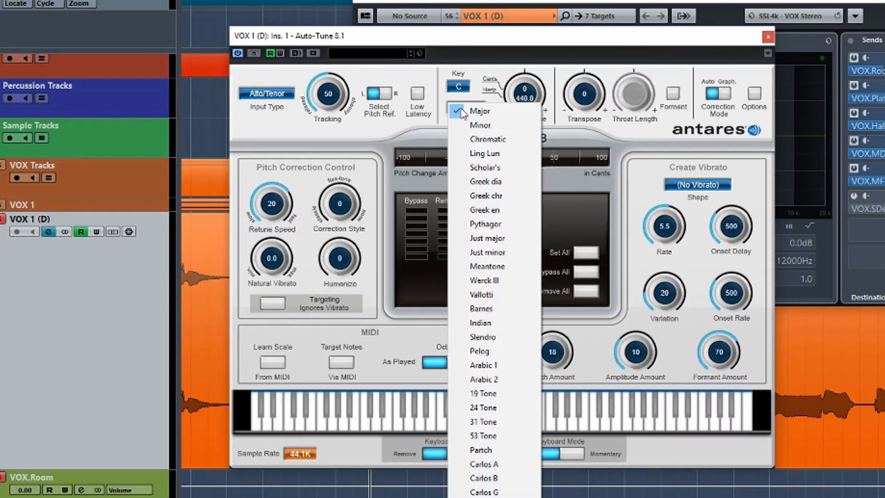
click(474, 127)
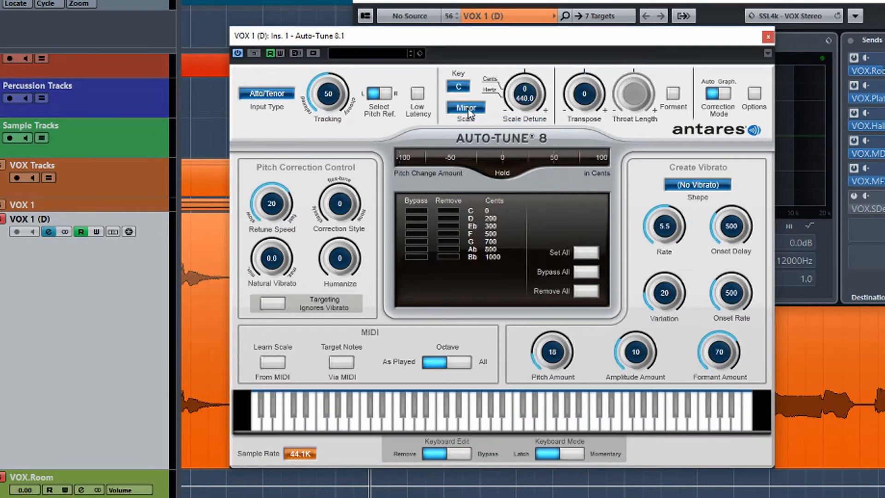
click(467, 105)
click(476, 141)
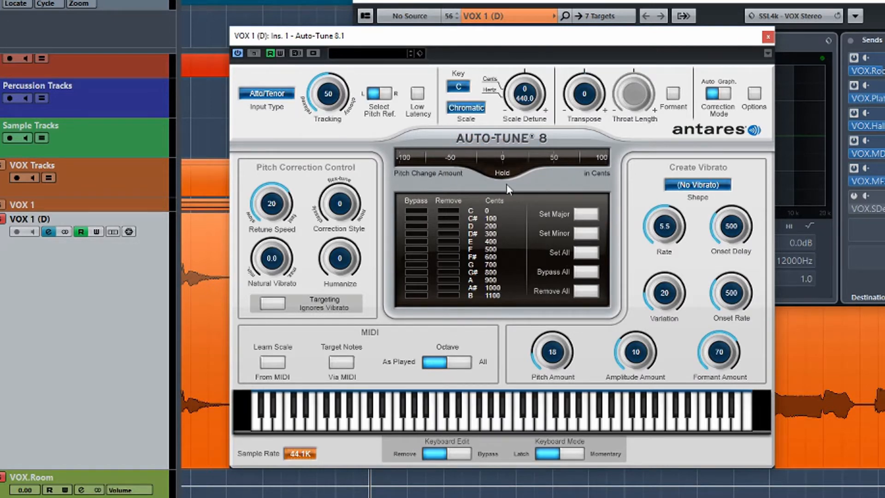
Try the Remove and Bypass marks on individual notes C, C# and D in the scale list, and clear them all.
click(447, 211)
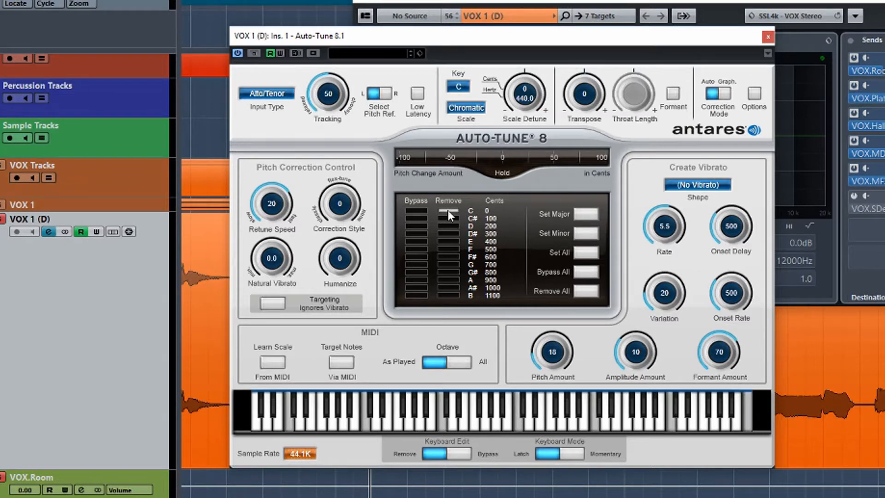
click(447, 211)
click(415, 211)
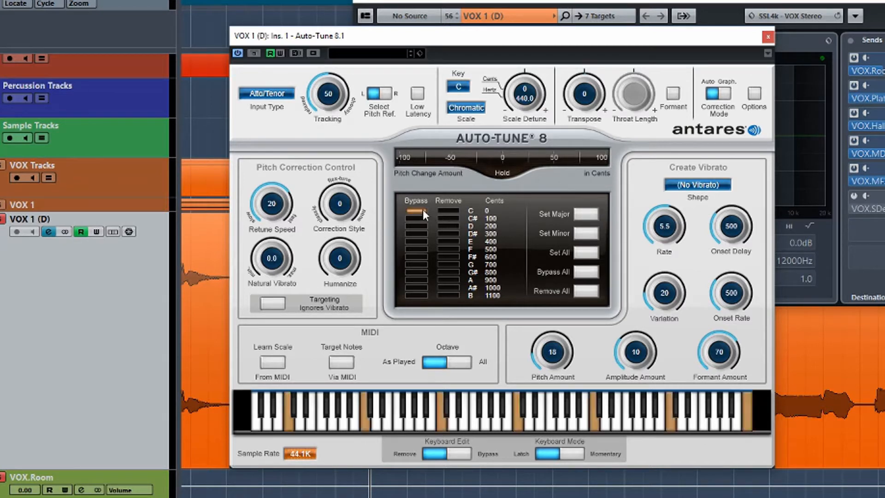
click(421, 210)
click(449, 217)
click(416, 219)
click(418, 226)
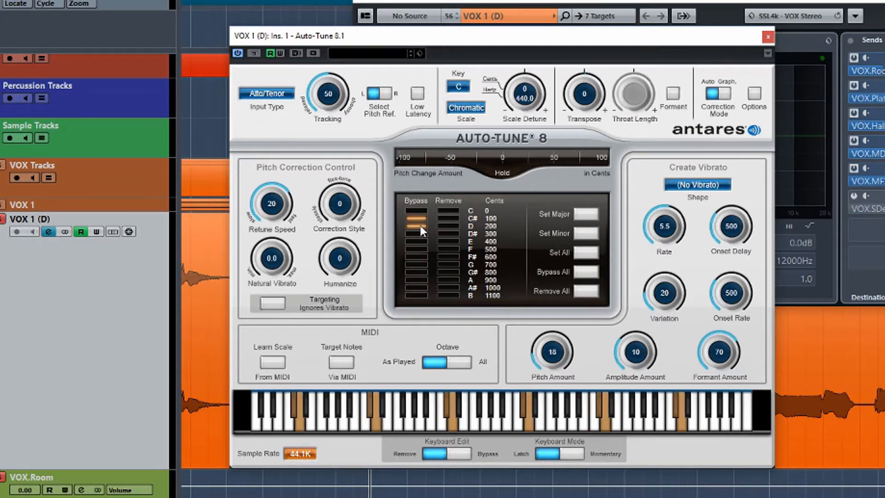
click(419, 227)
click(425, 219)
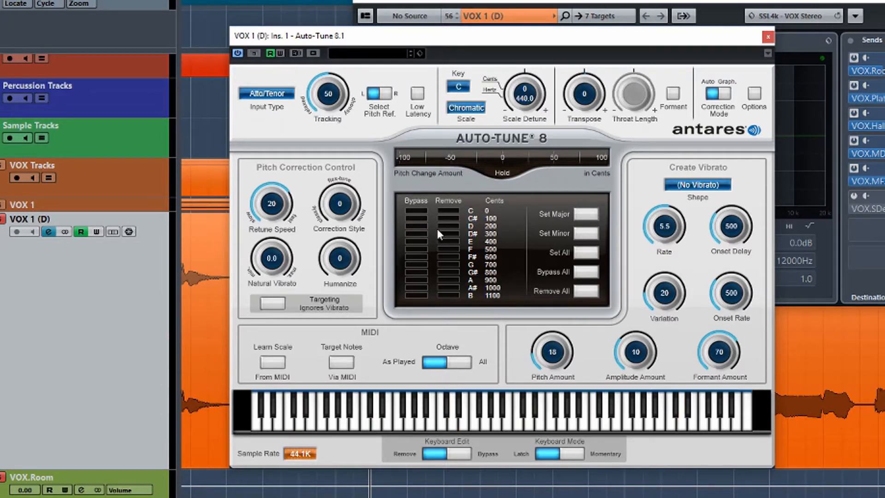
Try the C Major scale with the C note bypassed or removed, and restore the Chromatic scale.
click(459, 110)
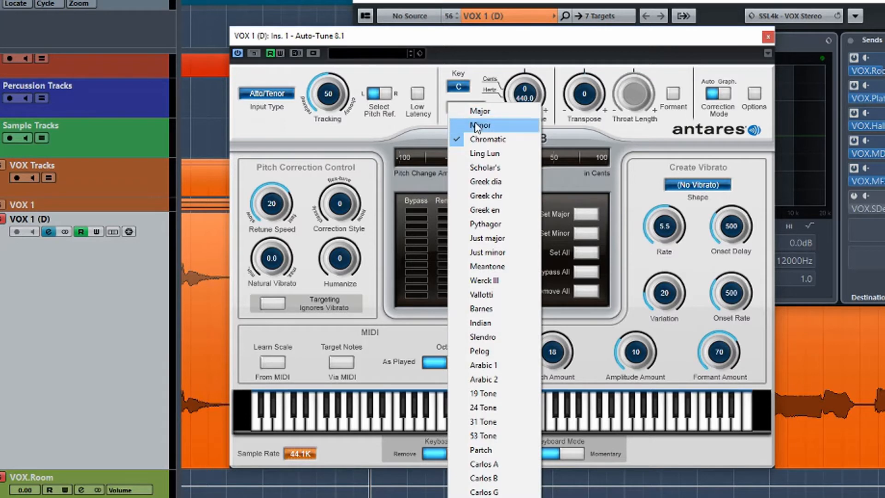
click(482, 113)
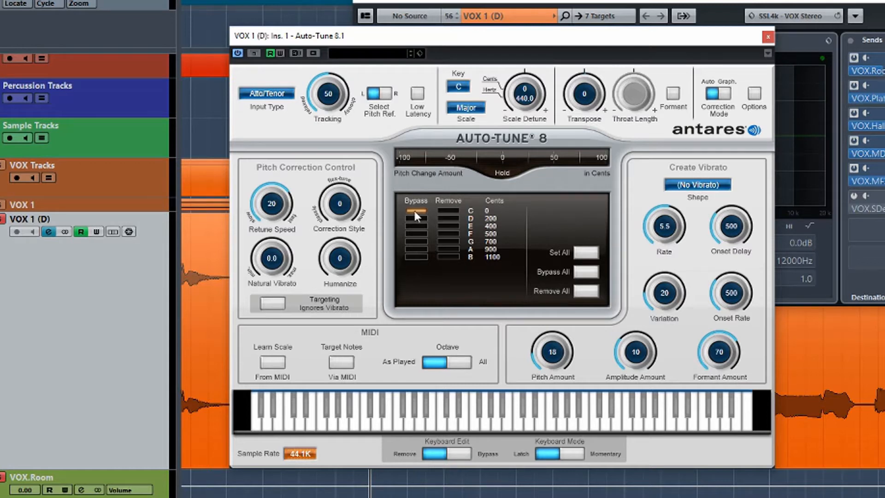
click(446, 212)
click(465, 106)
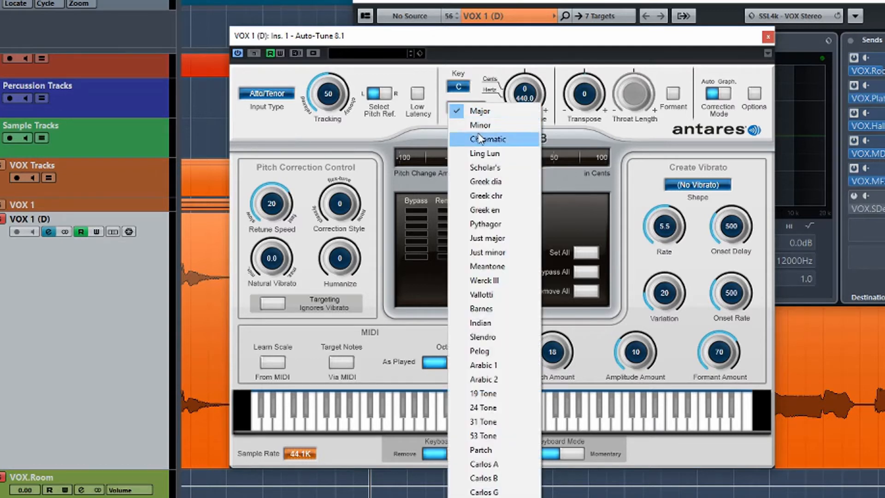
click(481, 139)
Mark a few adjacent keys in one octave of the on-screen keyboard as removed, and restore them.
click(428, 428)
click(422, 424)
click(412, 425)
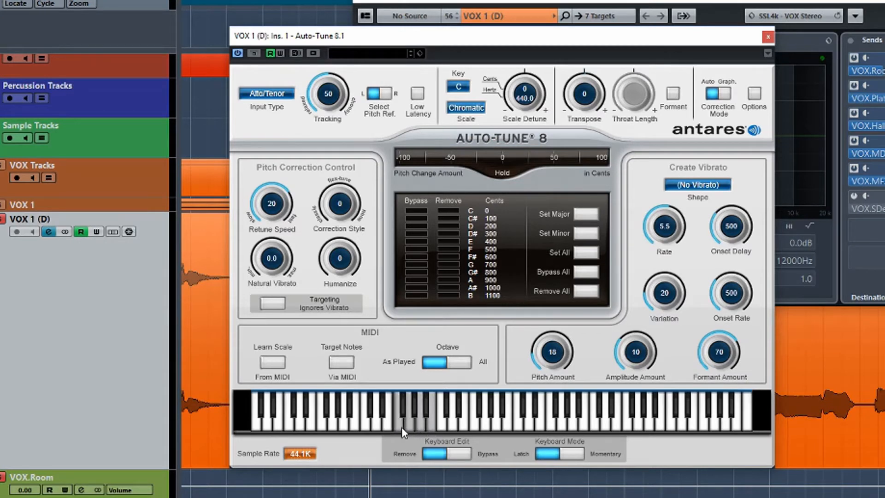
click(410, 428)
click(419, 426)
click(431, 425)
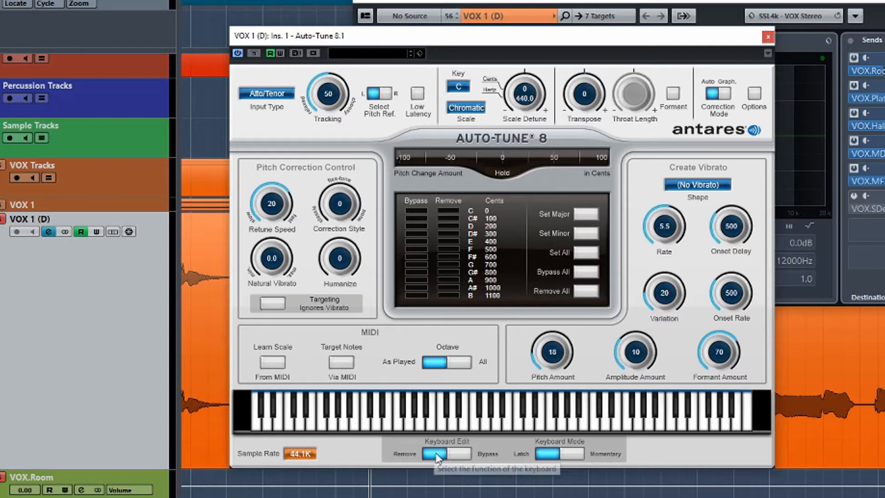
Set Keyboard Edit to Bypass and mark six individual keys around the middle of the on-screen keyboard as bypassed.
click(457, 455)
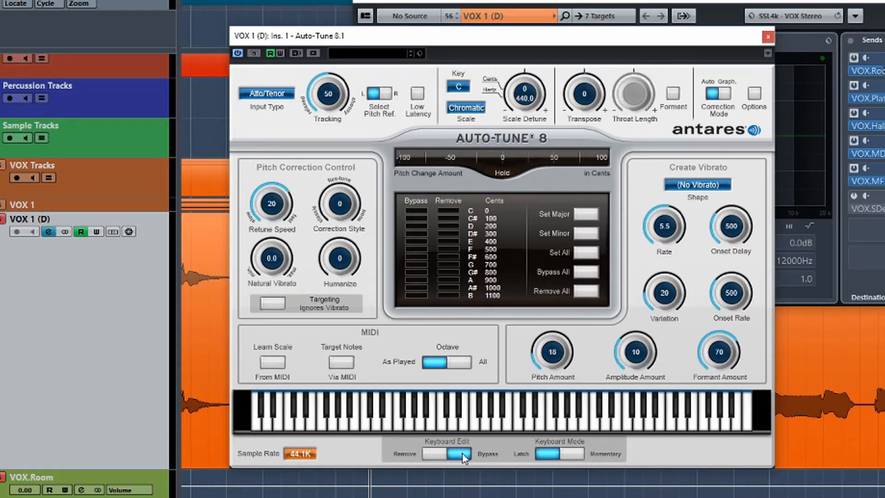
click(442, 424)
click(470, 424)
click(490, 414)
click(509, 424)
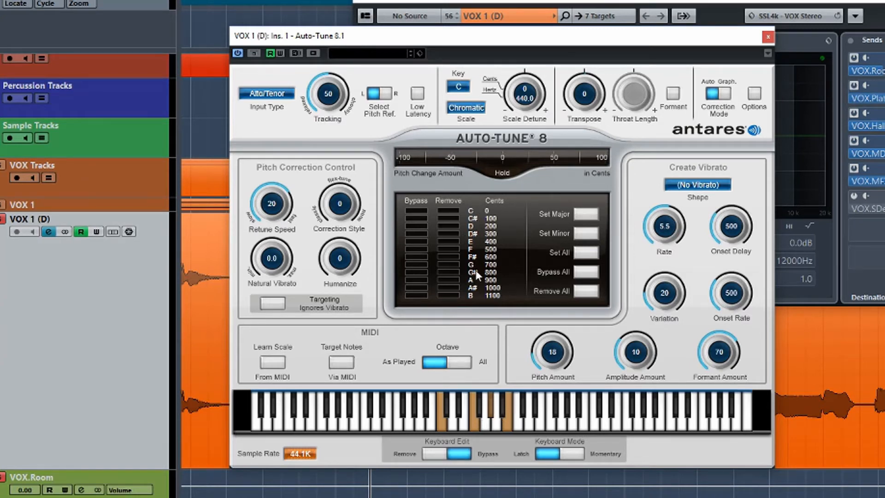
click(530, 417)
click(549, 422)
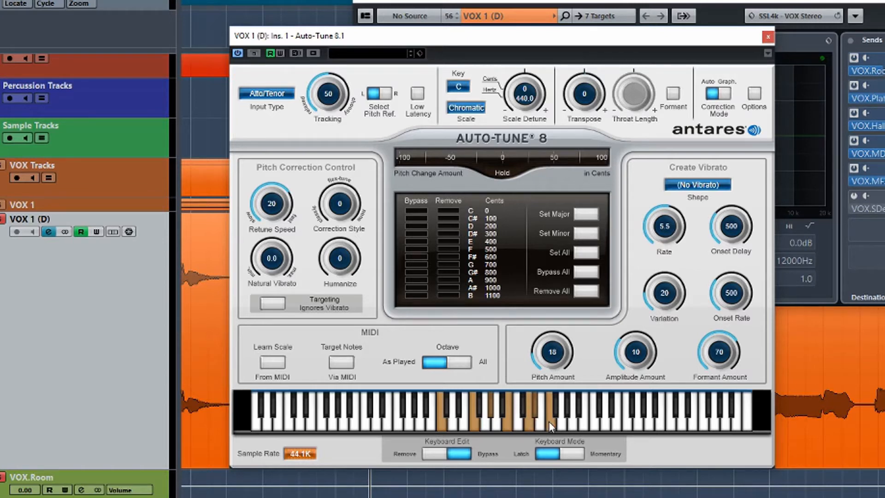
Mark three white keys between the bypassed ones as removed, and clear all bypassed and removed keys.
click(434, 455)
click(451, 424)
click(466, 424)
click(488, 425)
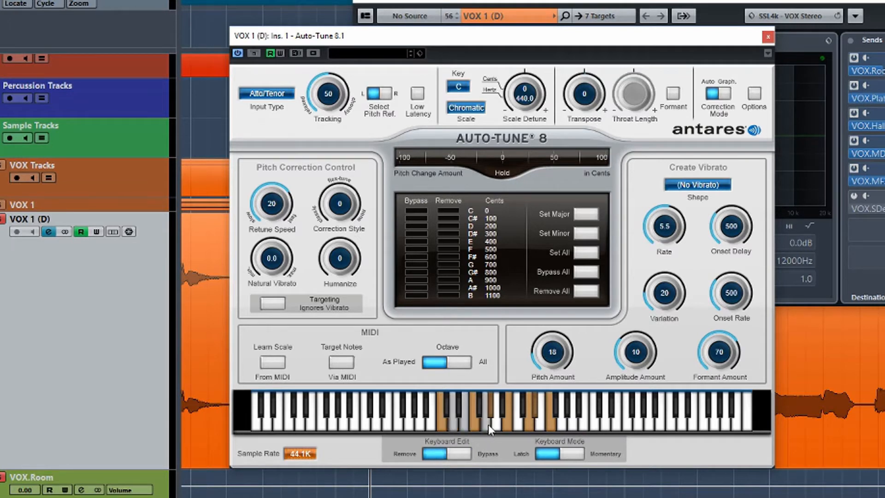
click(462, 454)
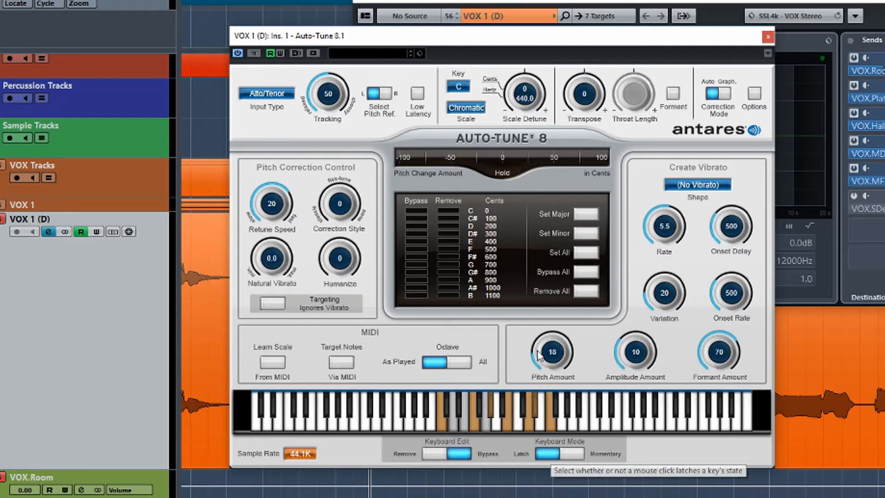
click(443, 424)
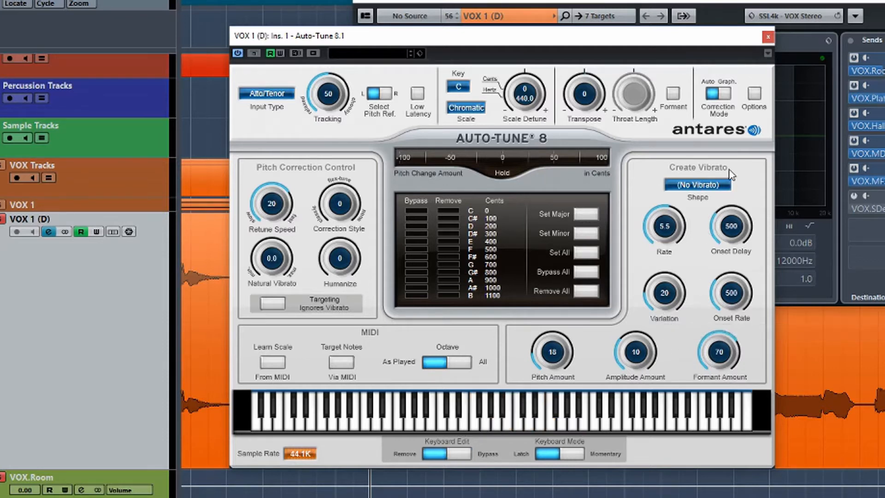
Try the Sine Wave, Square and Sawtooth shapes for Create Vibrato, and restore the (No Vibrato) setting.
click(702, 186)
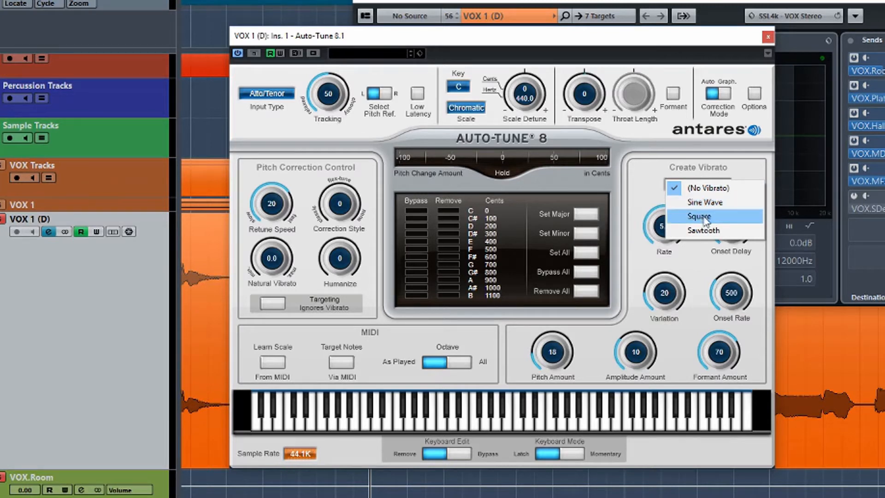
click(704, 168)
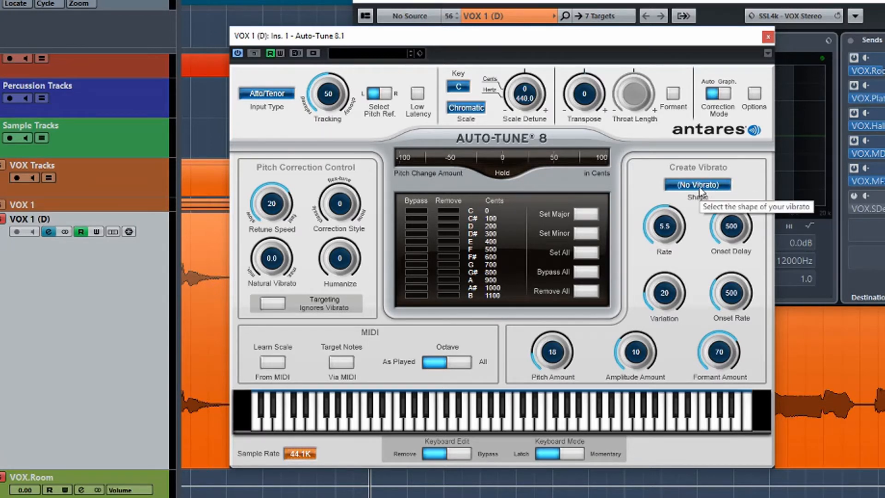
click(698, 187)
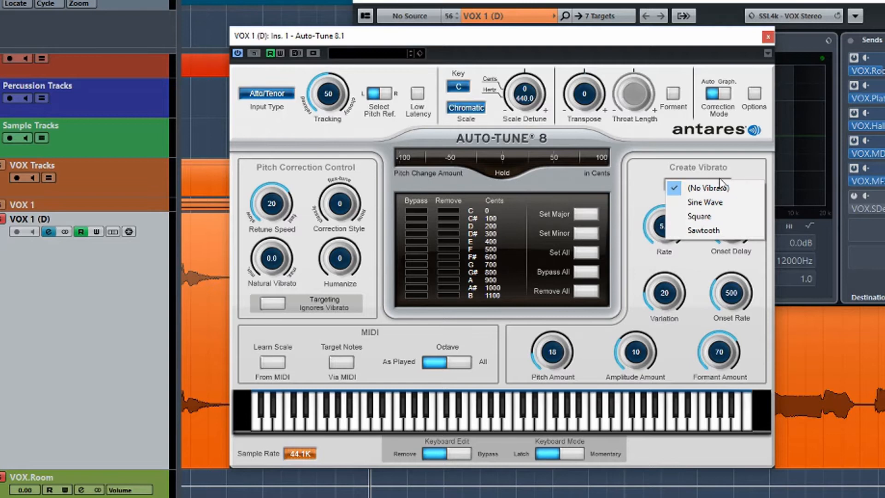
click(707, 202)
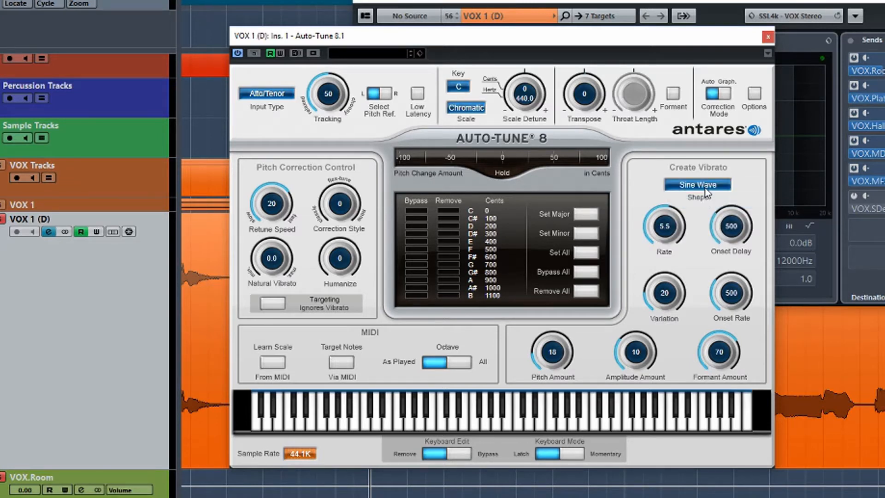
click(704, 188)
click(706, 218)
click(714, 188)
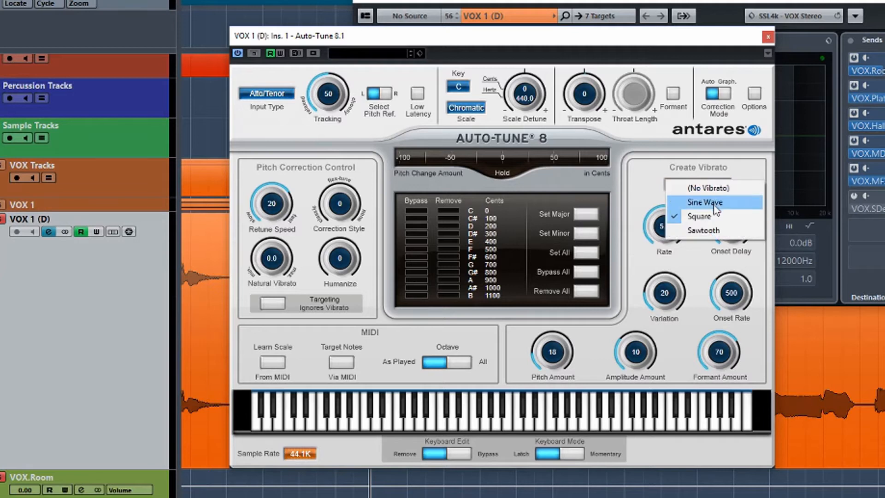
click(711, 228)
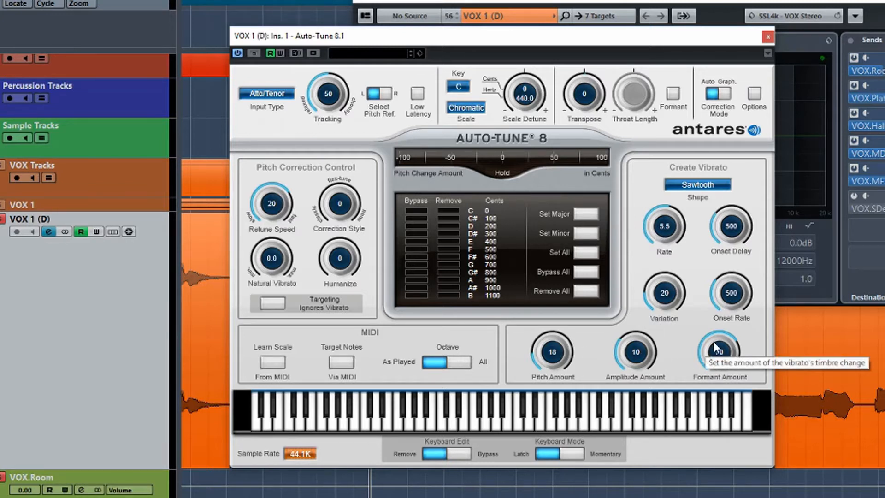
click(701, 186)
click(703, 189)
Play the vocal, try Retune Speed at 400 and 0, and set it to 22.
drag(530, 37, 594, 29)
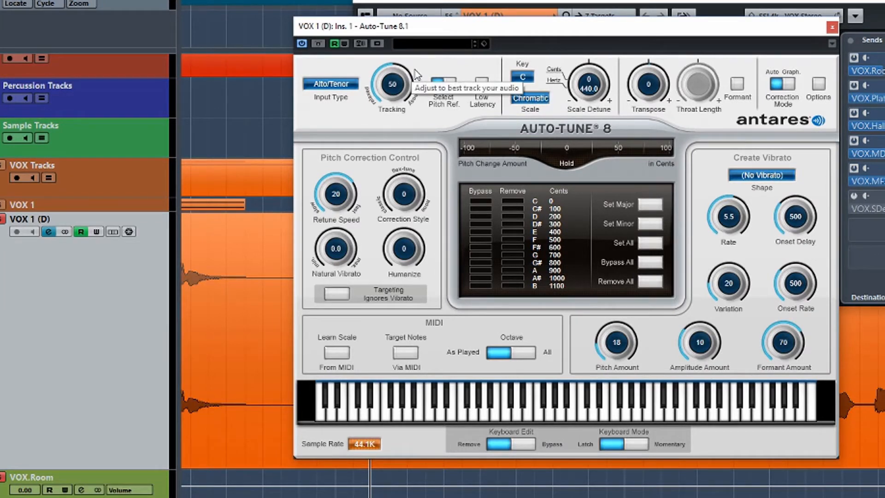
key(space)
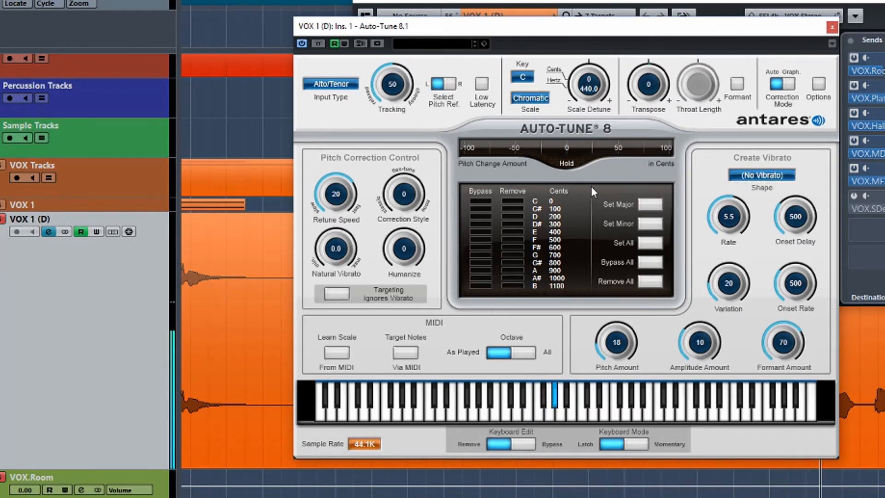
key(space)
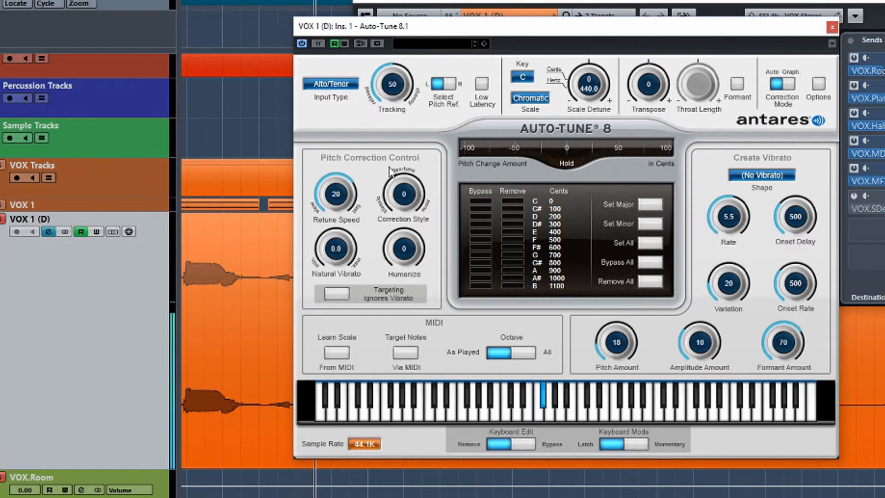
drag(336, 193, 339, 293)
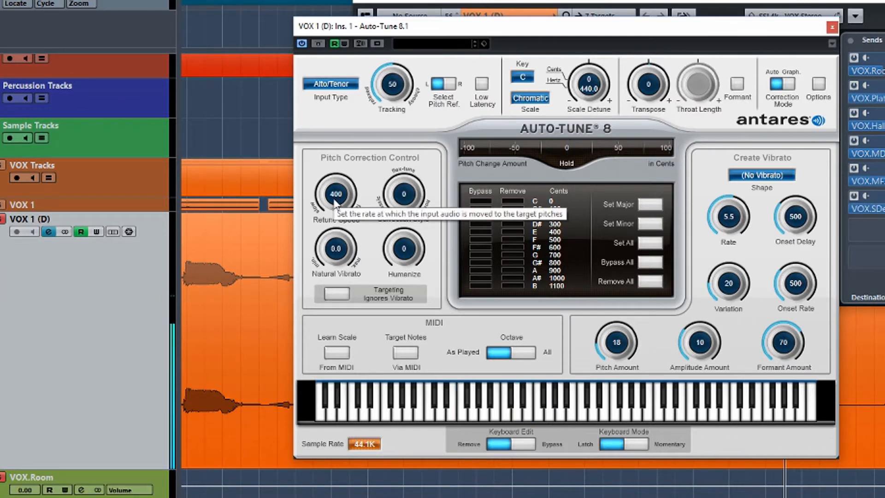
drag(335, 203, 335, 43)
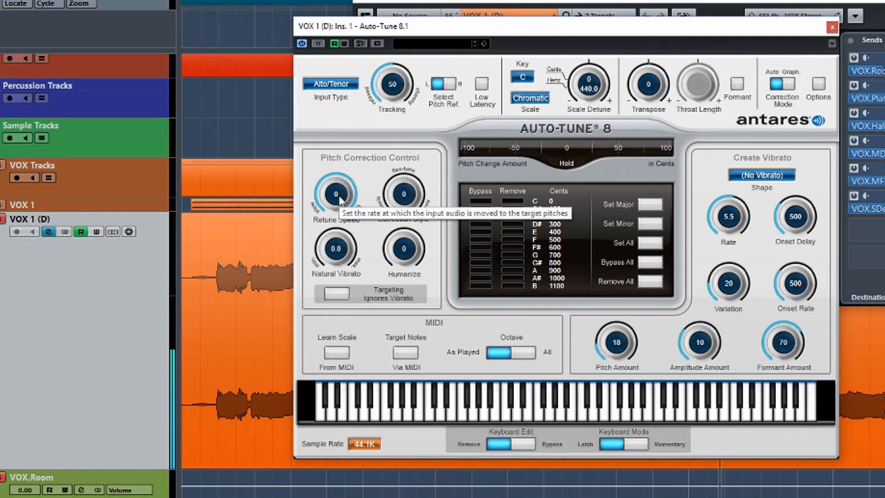
drag(338, 192, 336, 232)
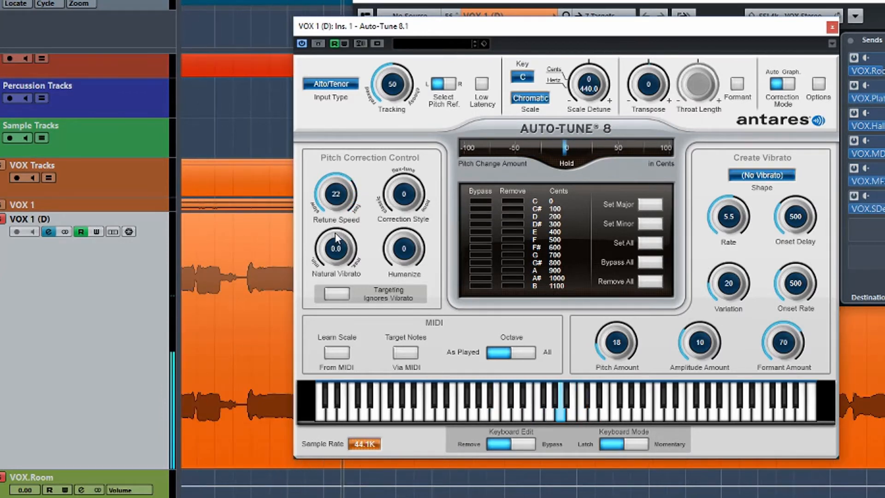
Set the Correction Style and Humanize amounts to 55 each while the vocal plays.
drag(406, 207, 399, 170)
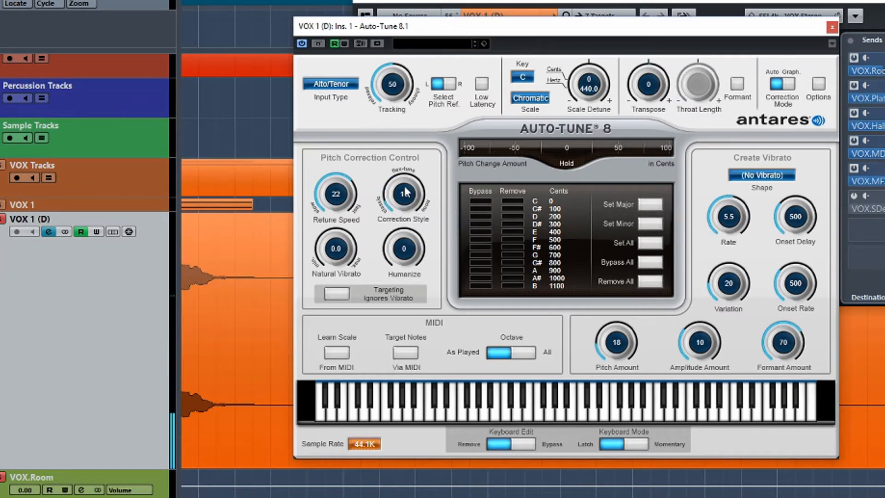
drag(405, 193, 401, 148)
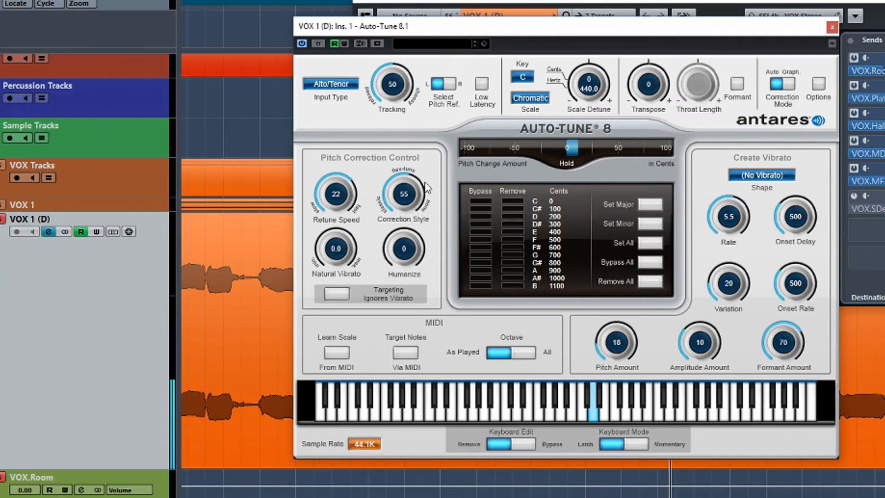
drag(404, 252, 404, 191)
Try high and low Natural Vibrato amounts down to -8.5, return it to about 0, and enable Targeting Ignores Vibrato.
drag(335, 256, 342, 196)
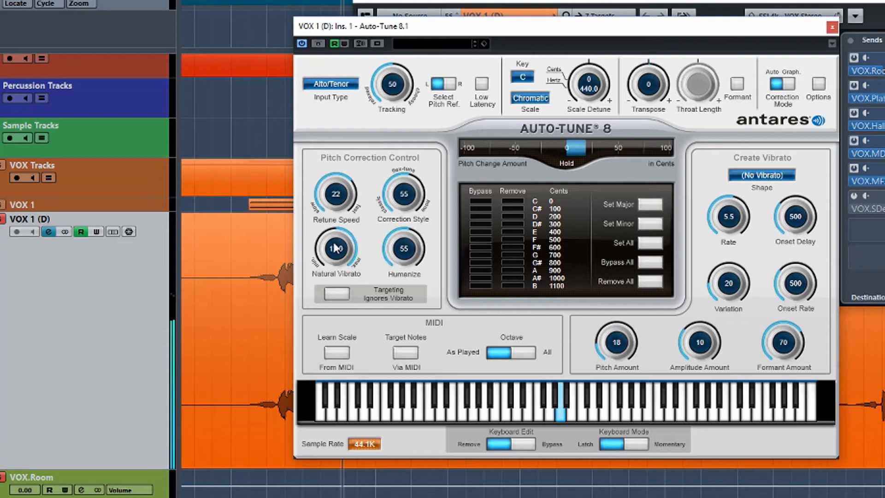
drag(338, 256, 350, 332)
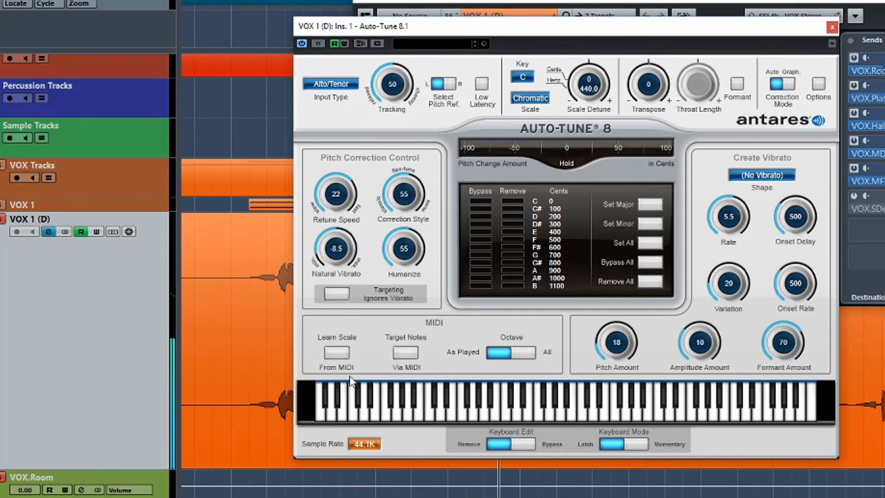
drag(351, 388, 337, 304)
click(337, 295)
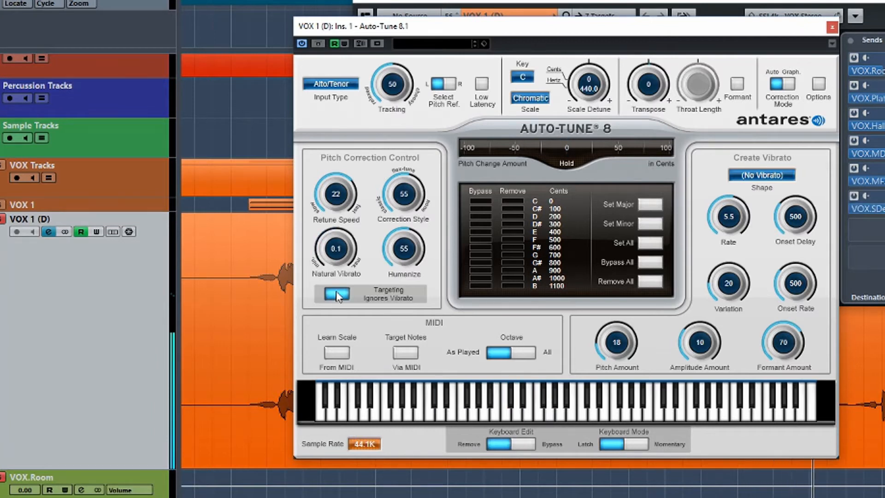
Try Correction Style at 0, raise it to 52, and test the Transpose control.
drag(429, 186, 399, 233)
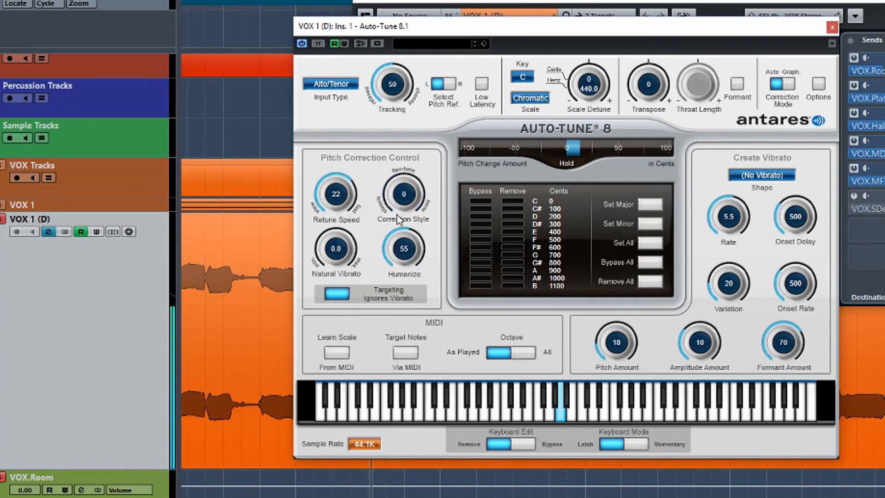
drag(401, 194, 446, 124)
mouse_move(649, 83)
mouse_down()
mouse_move(652, 74)
mouse_move(651, 93)
mouse_up()
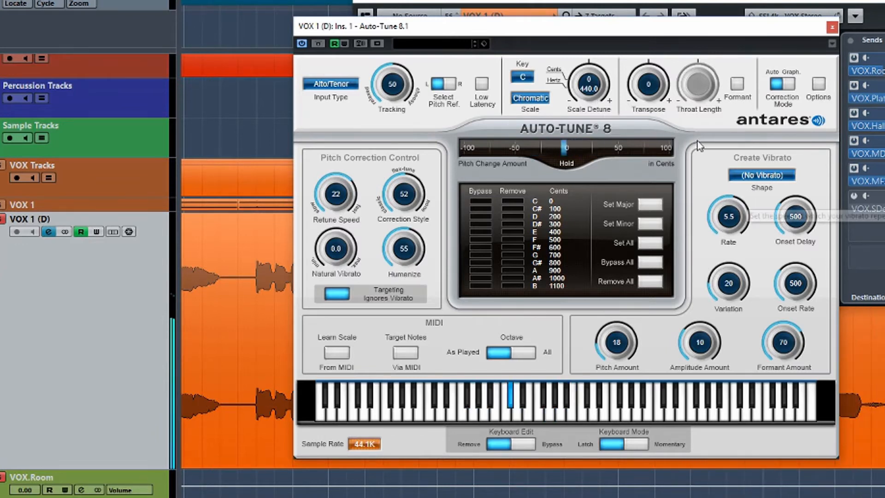
Enable Formant correction, try a Throat Length of 118, restore it to 100, and disable Formant.
click(737, 84)
drag(697, 89, 700, 70)
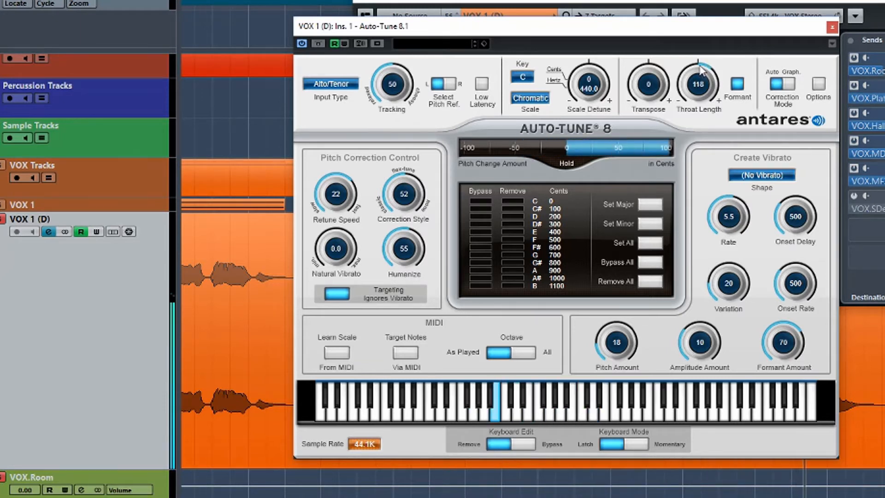
mouse_move(700, 70)
mouse_down()
mouse_move(705, 102)
mouse_move(700, 76)
mouse_up()
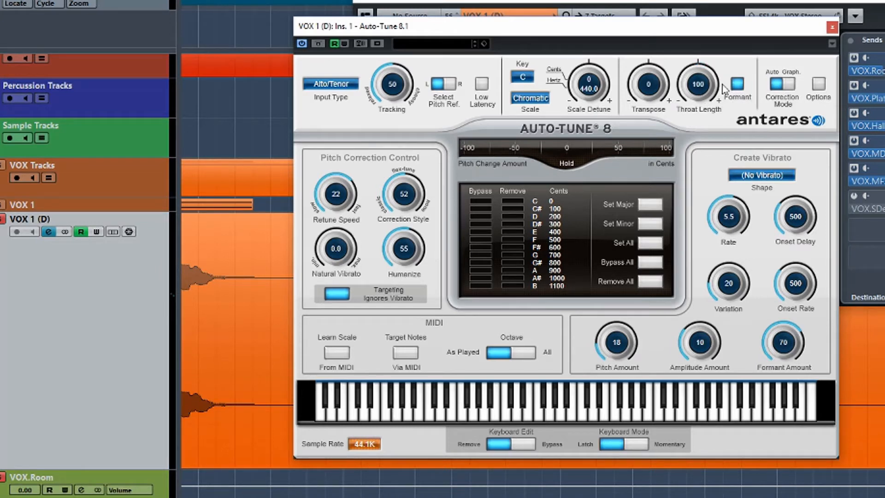
click(736, 85)
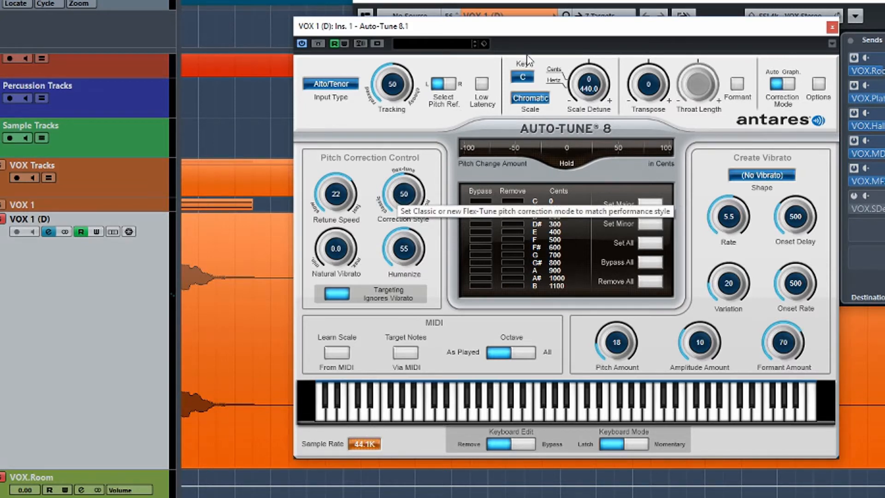
Switch the Correction Mode to Graph and track the pitch of the VOX 1 (D) vocal during playback.
drag(520, 28, 579, 15)
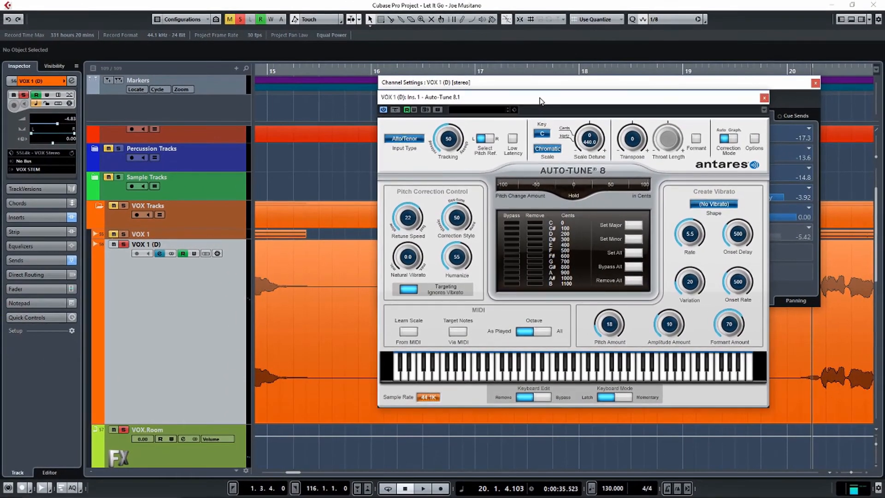
drag(541, 101, 541, 100)
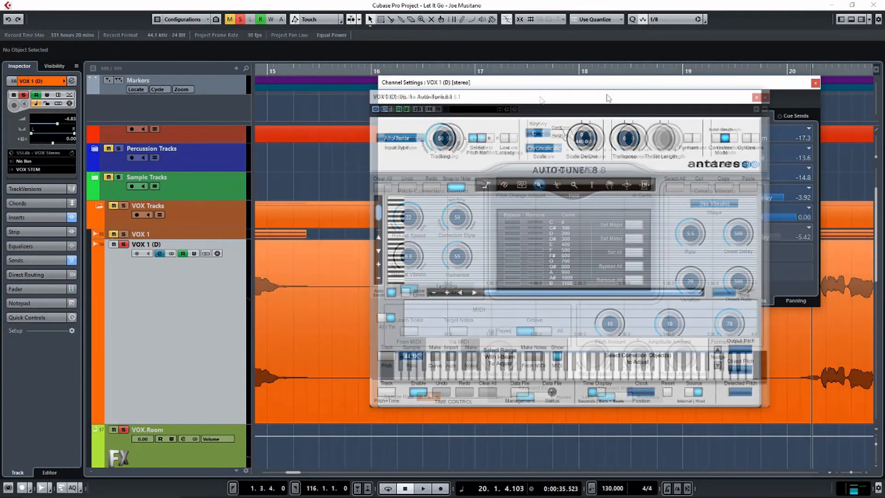
drag(591, 99, 590, 100)
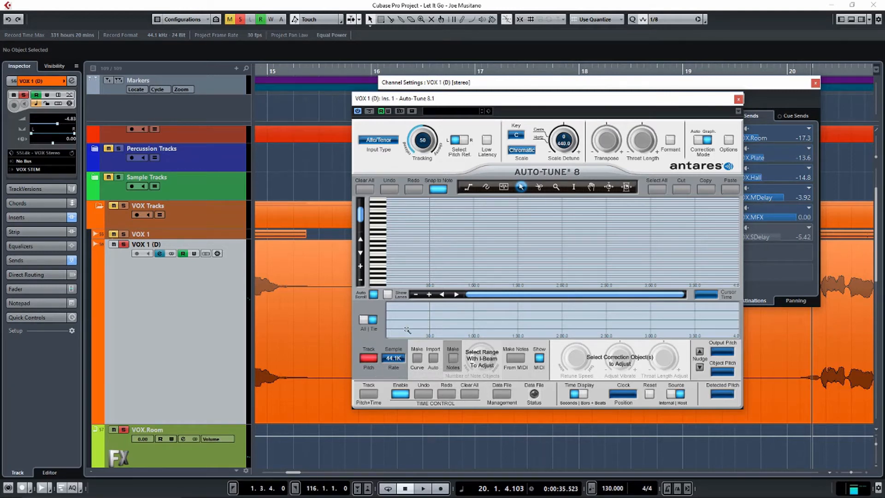
key(space)
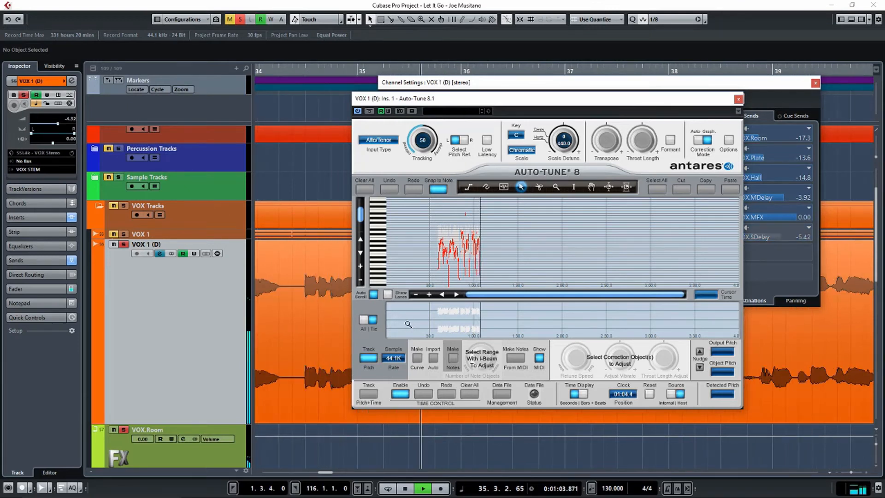
key(space)
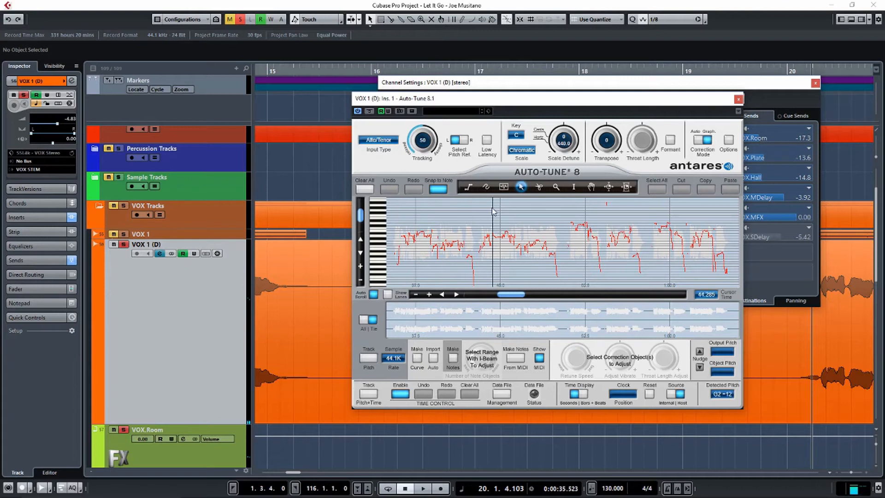
Examine the tracked pitch curve at several time and pitch zoom levels, focusing on the phrase from about 35 to 37.5 seconds around A2.
click(429, 295)
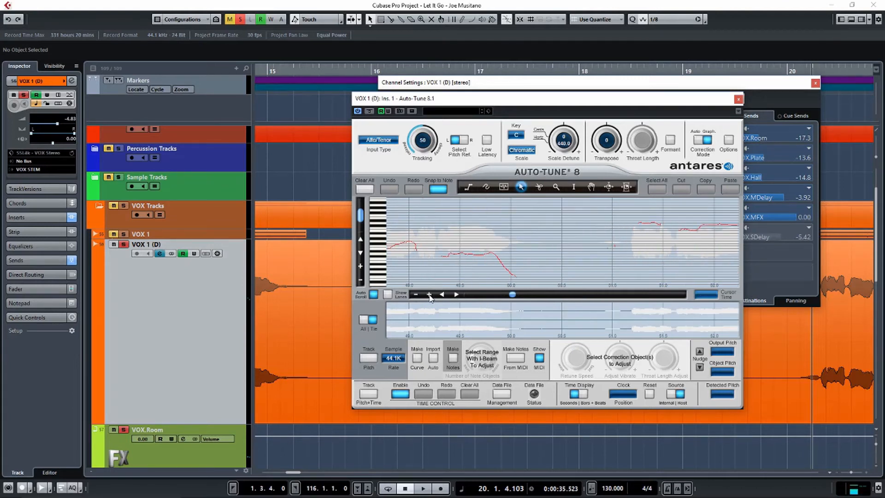
click(416, 296)
click(416, 295)
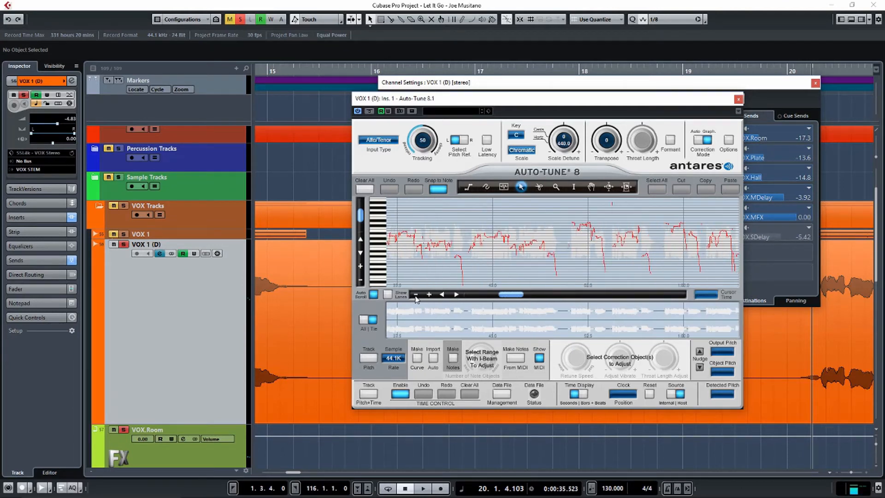
click(361, 267)
click(360, 267)
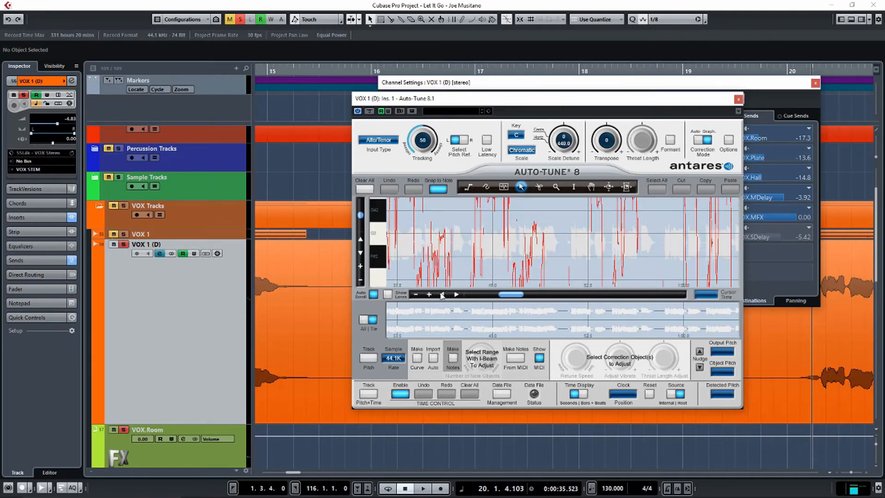
click(430, 294)
click(430, 294)
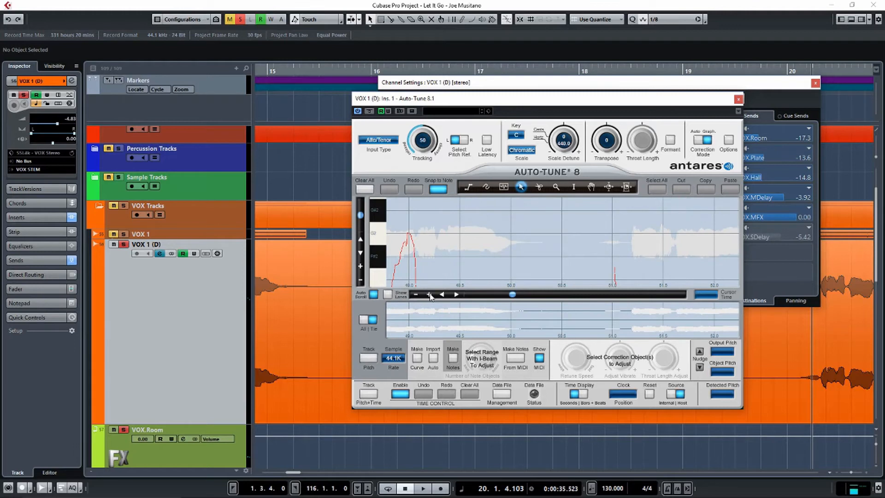
drag(516, 296, 502, 297)
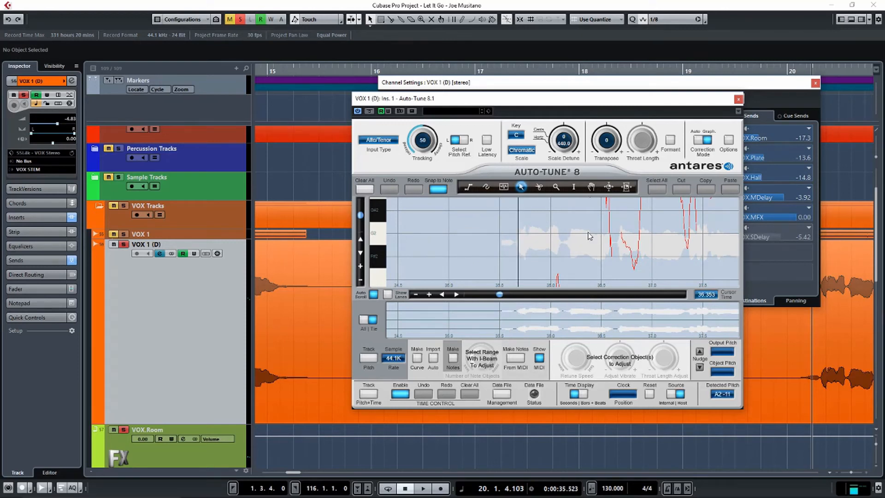
scroll(589, 264, up, 3)
scroll(590, 264, up, 3)
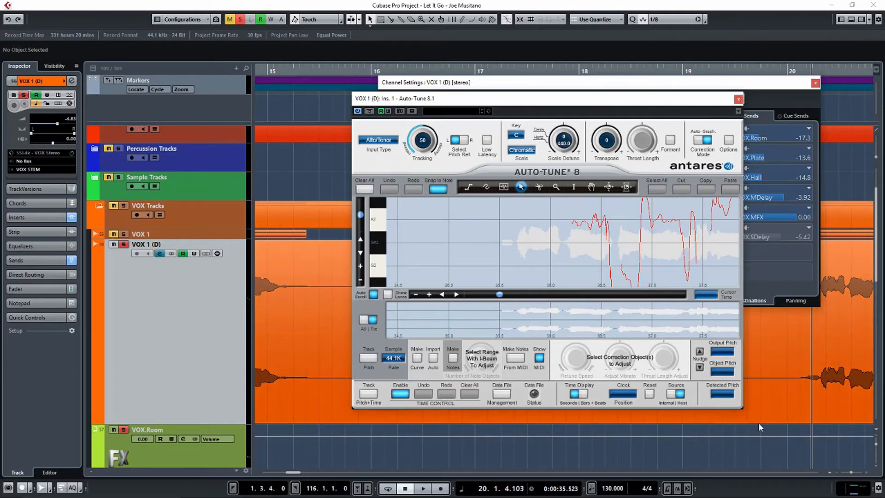
drag(505, 100, 417, 90)
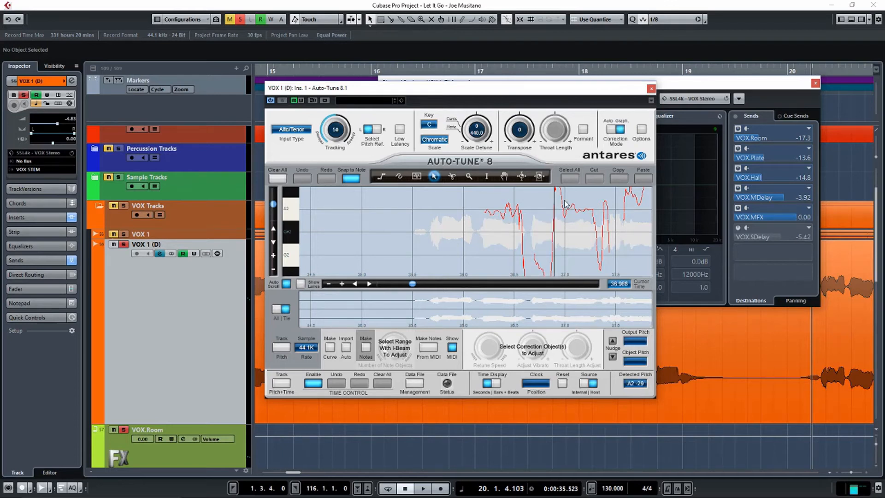
scroll(577, 244, up, 3)
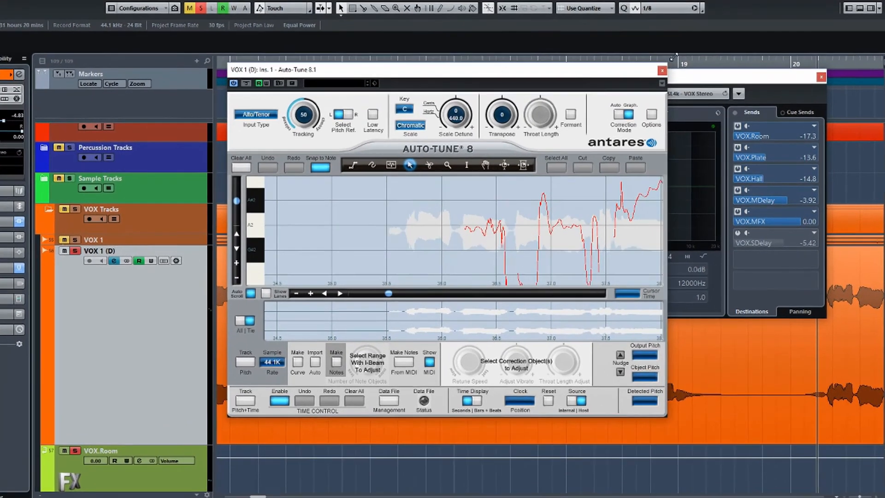
Examine the tracked vocal pitch curve at wide and close time and pitch zoom levels, with the whole plug-in window in view.
drag(656, 84, 874, 0)
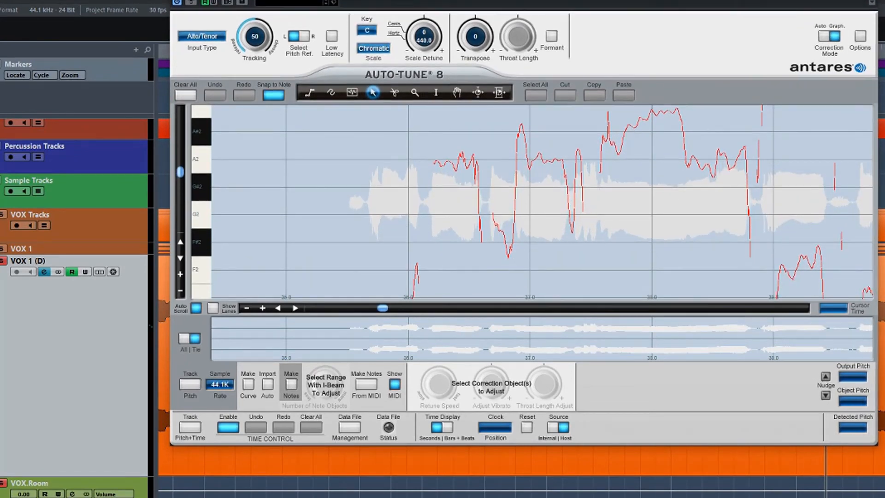
click(247, 309)
click(247, 309)
click(248, 309)
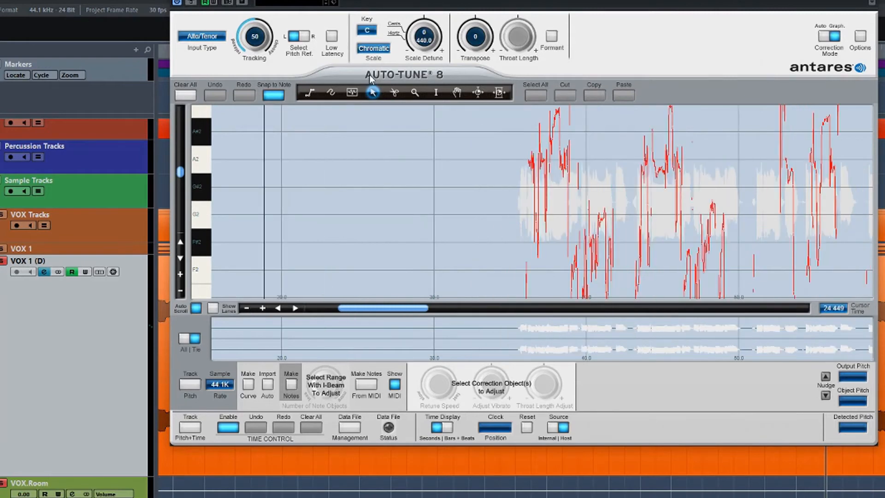
drag(417, 0, 404, 10)
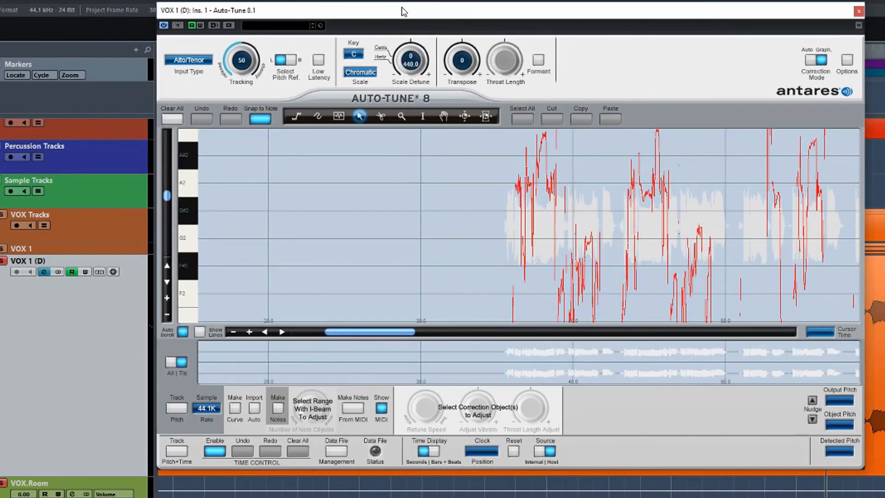
click(167, 315)
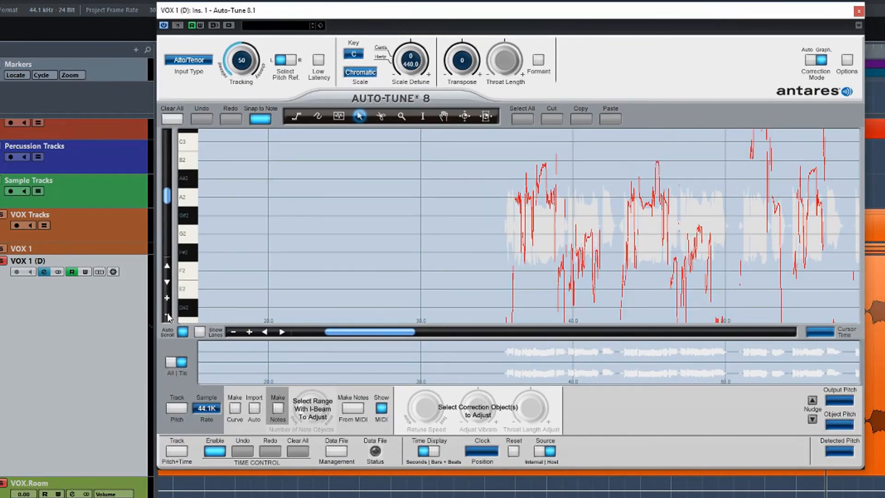
click(168, 299)
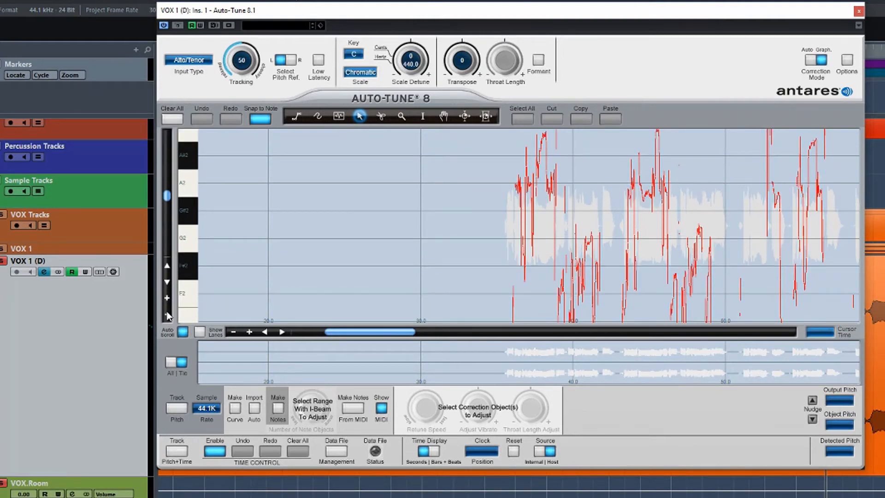
click(167, 315)
click(167, 315)
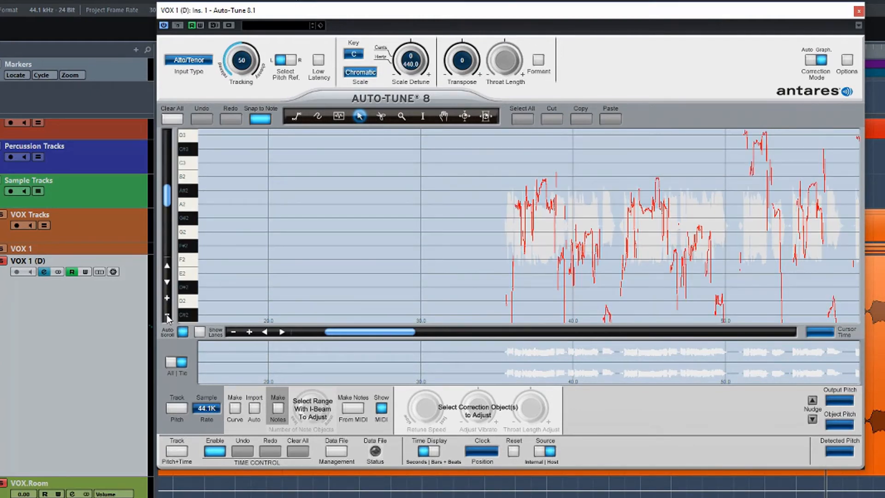
click(249, 331)
click(249, 332)
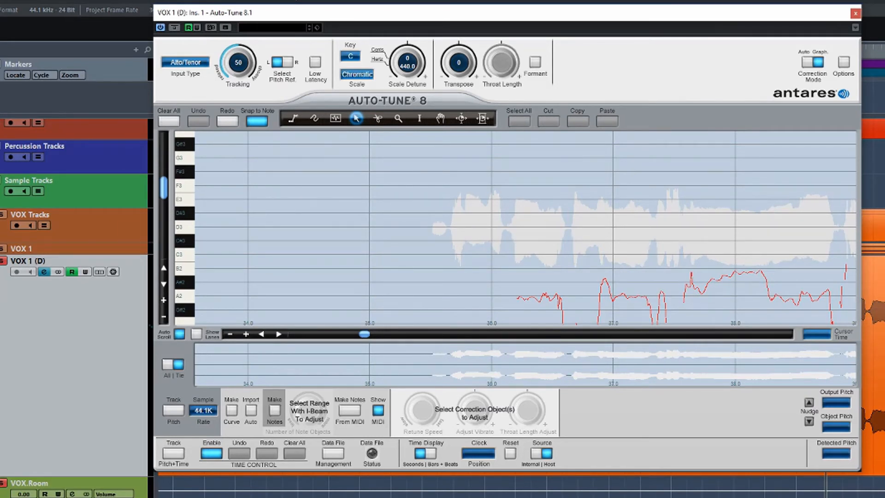
Try the Scissors, Zoom and I-Beam tools on the phrase around 36 to 37 seconds, then return to the Arrow tool.
click(377, 119)
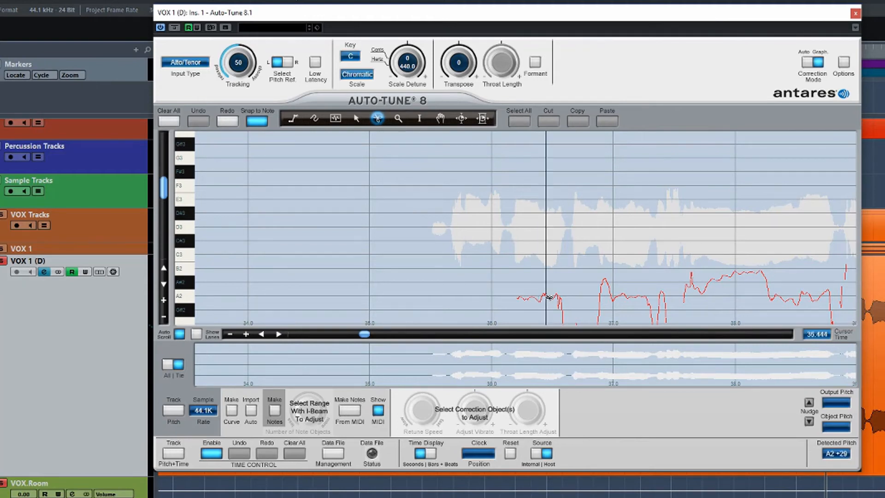
scroll(505, 260, down, 2)
scroll(506, 259, down, 3)
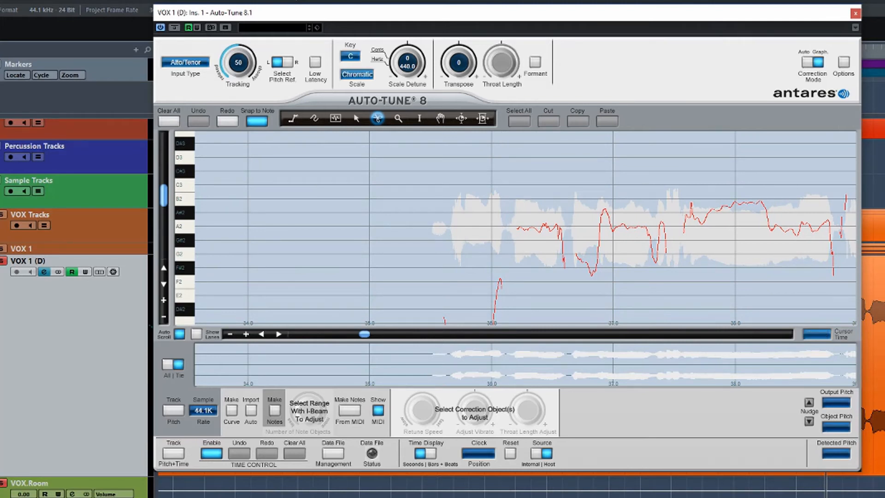
click(396, 119)
drag(529, 225, 608, 273)
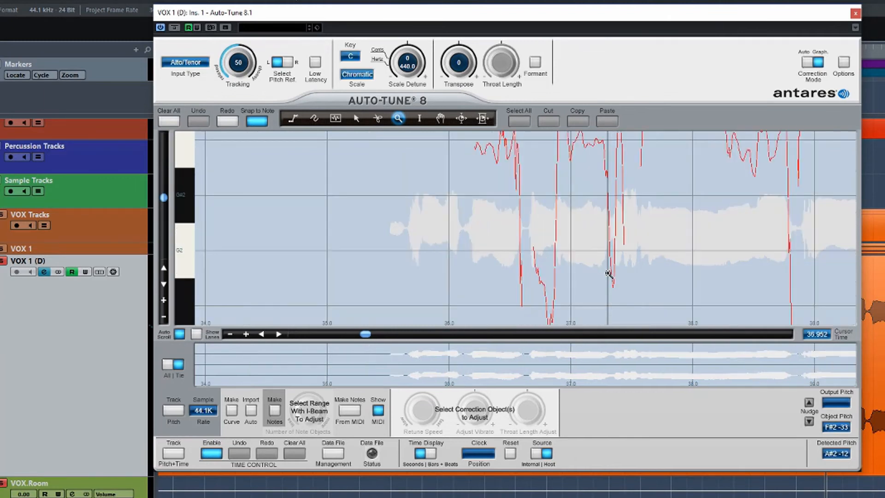
click(568, 234)
drag(397, 156, 662, 237)
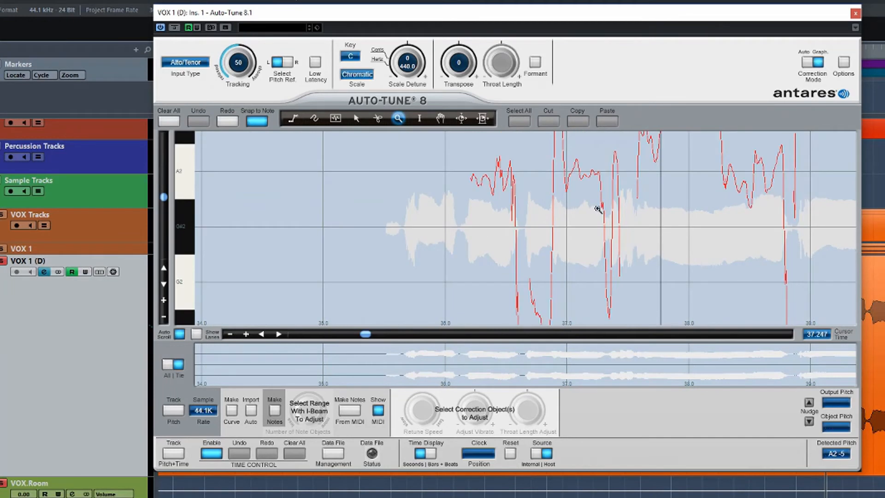
click(420, 118)
click(356, 118)
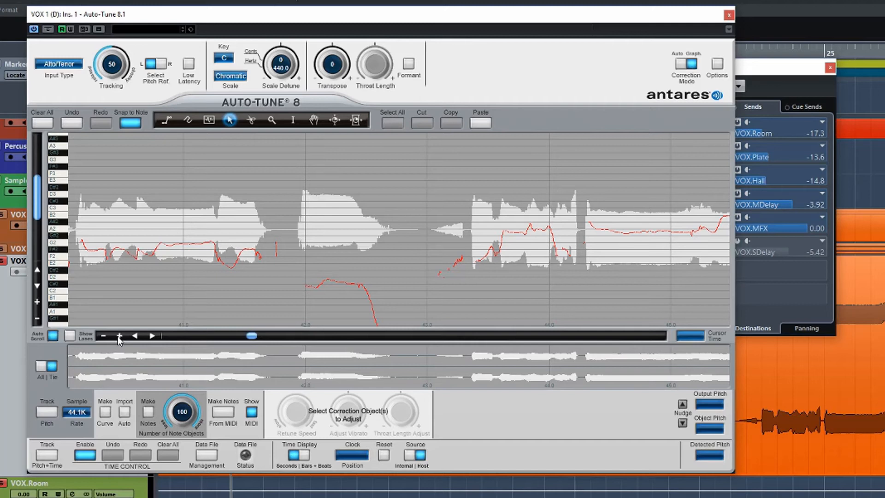
Play back the vocal and examine its tracked pitch between about 36 and 44 seconds at several zoom levels.
click(37, 302)
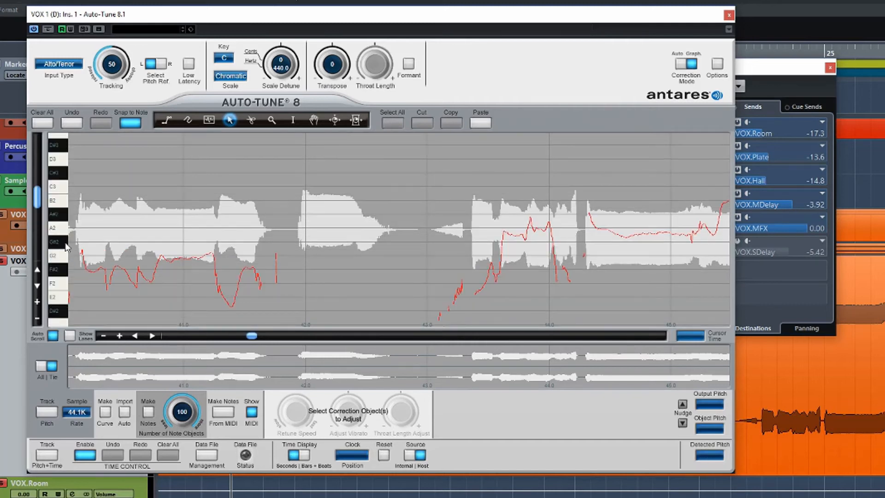
scroll(110, 239, down, 4)
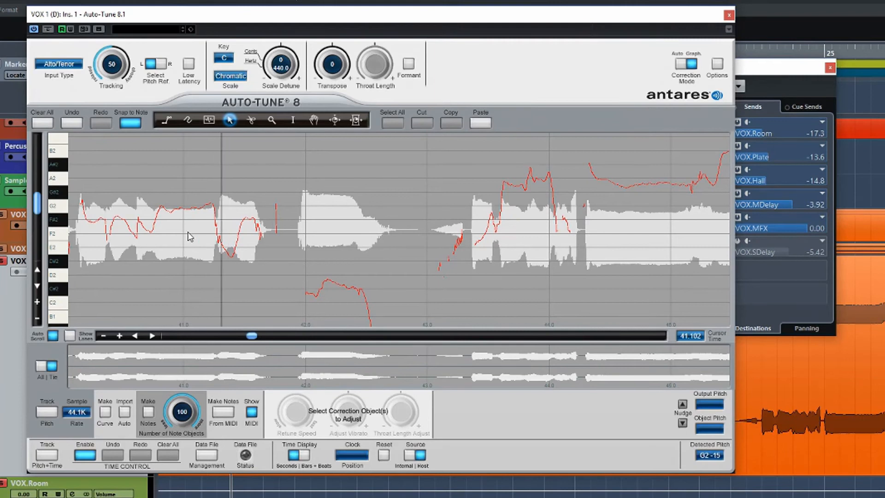
key(space)
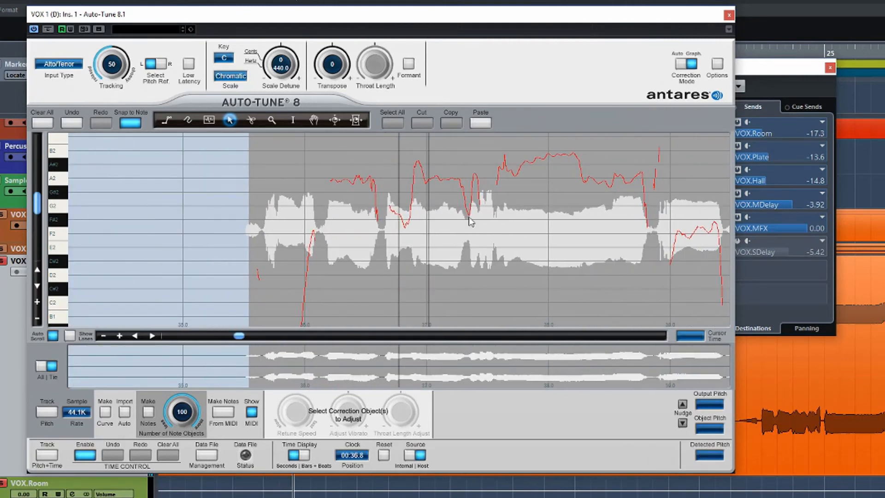
key(space)
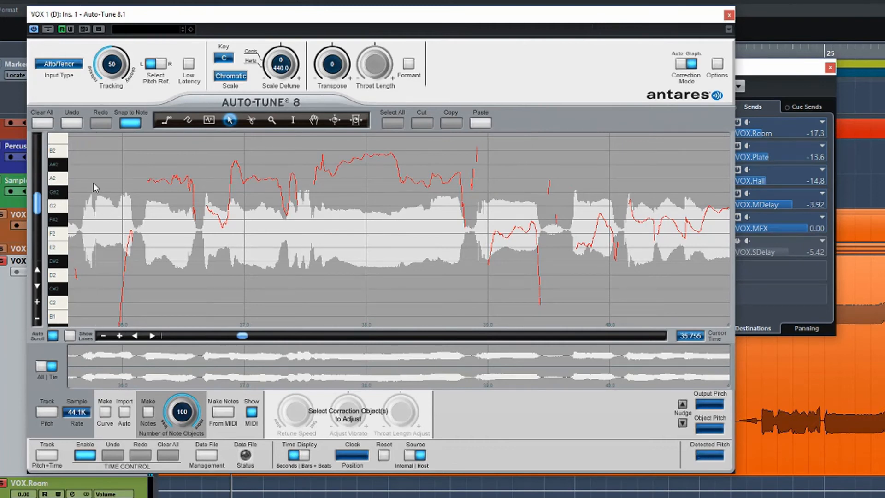
drag(242, 335, 241, 338)
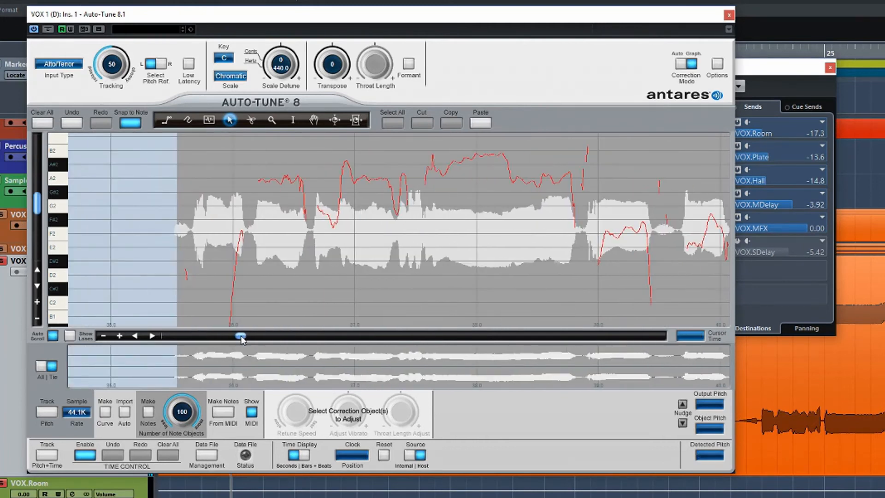
click(104, 337)
key(space)
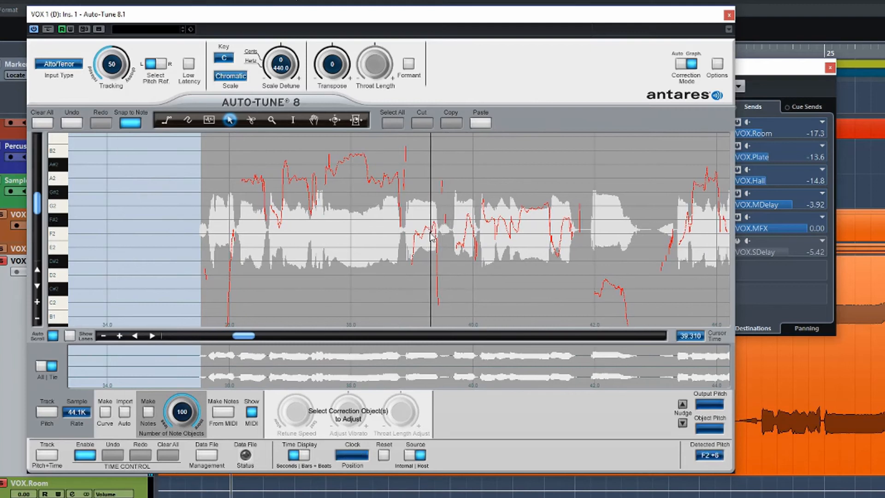
key(space)
click(119, 337)
key(space)
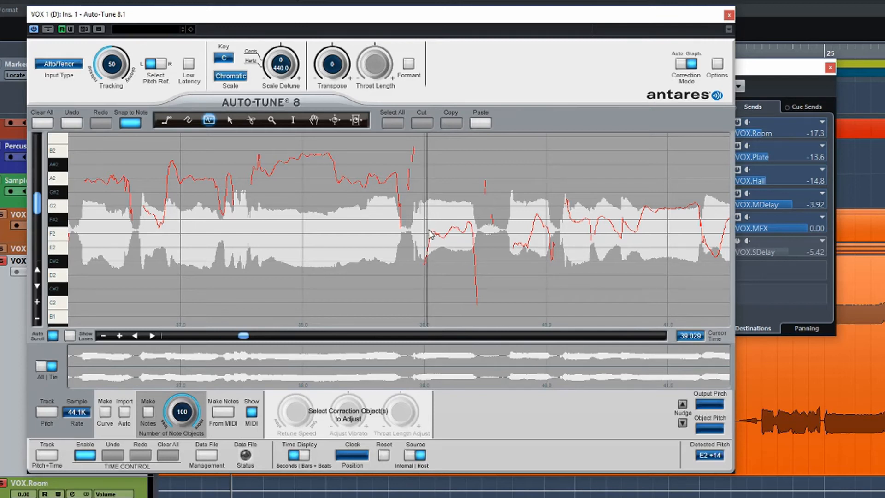
Draw a note object over the vocal from about 39.0 to 39.4 seconds, raise it to G2, and audition it.
drag(426, 230, 475, 229)
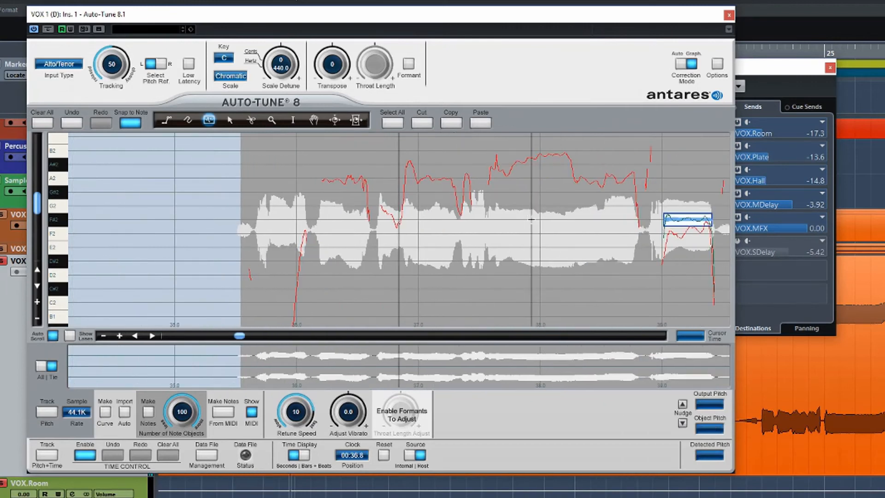
key(space)
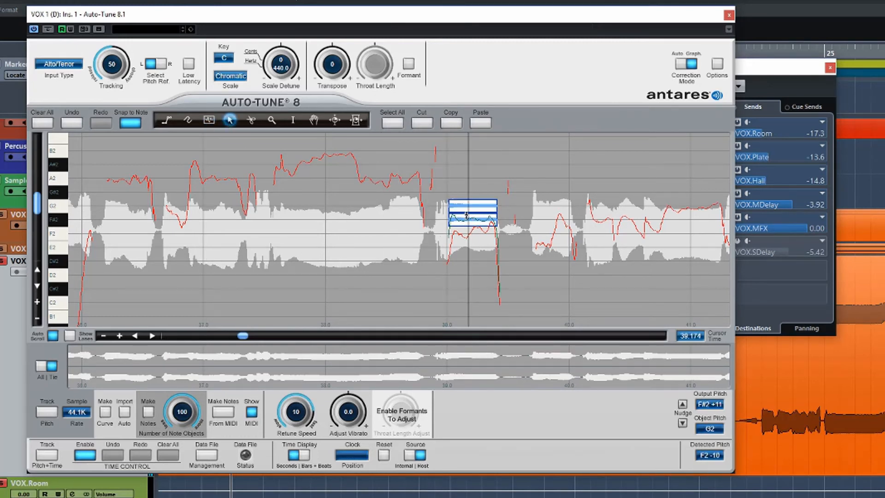
key(space)
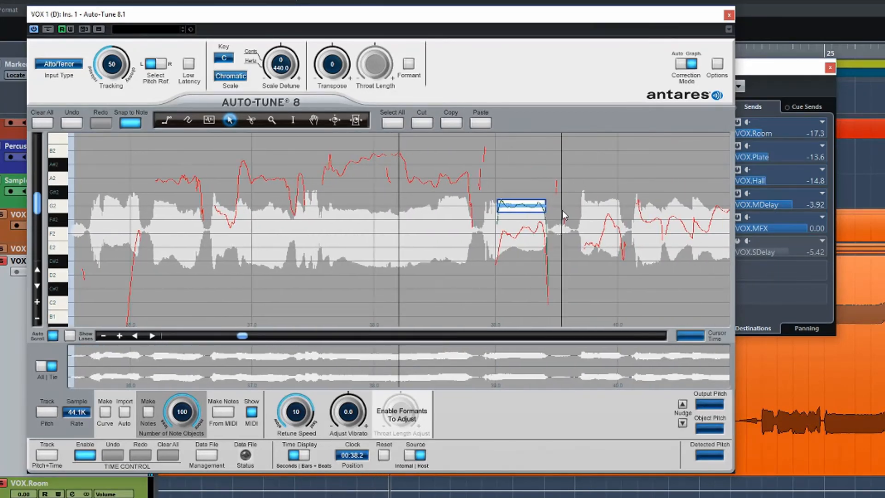
key(space)
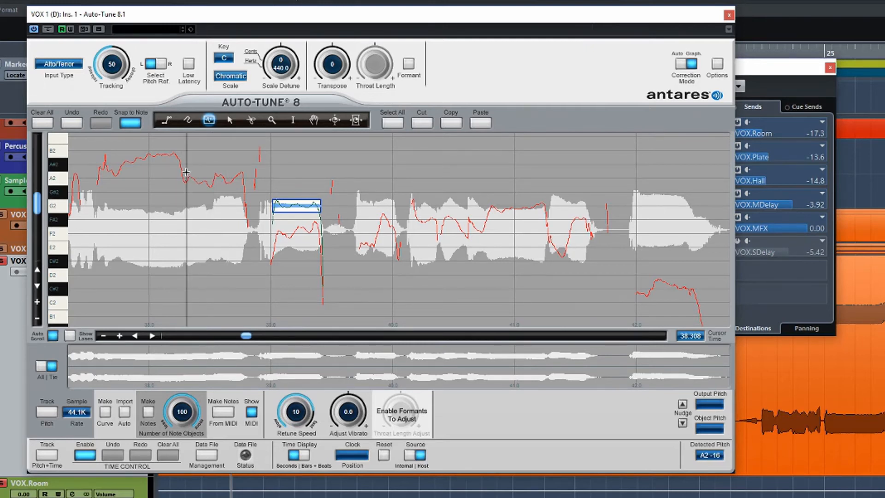
Draw a note object at A#2 from about 38.3 to 38.8 seconds and audition the result.
drag(186, 172, 244, 170)
key(space)
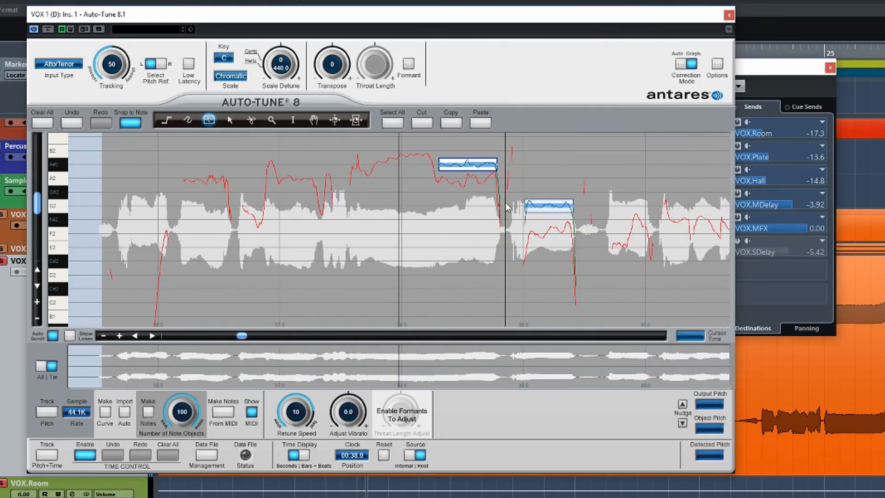
key(space)
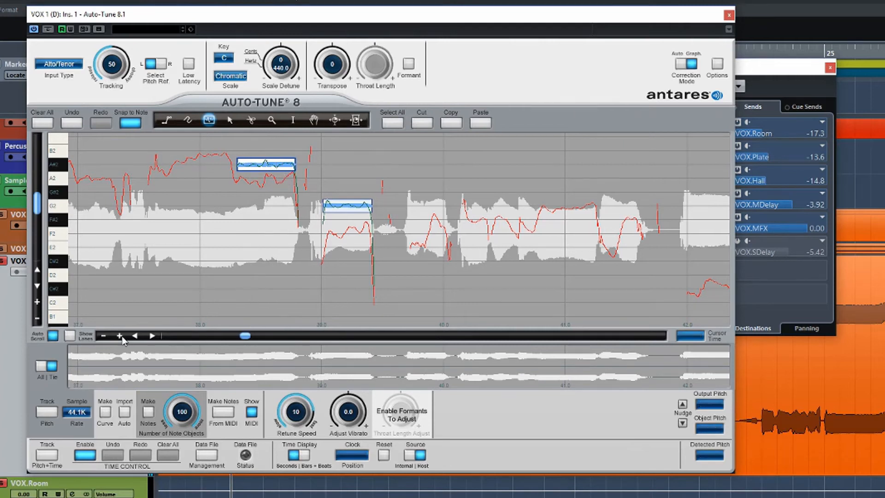
Disable Auto Scroll and play back the phrase containing both note objects in a fixed view.
click(54, 336)
scroll(245, 337, up, 3)
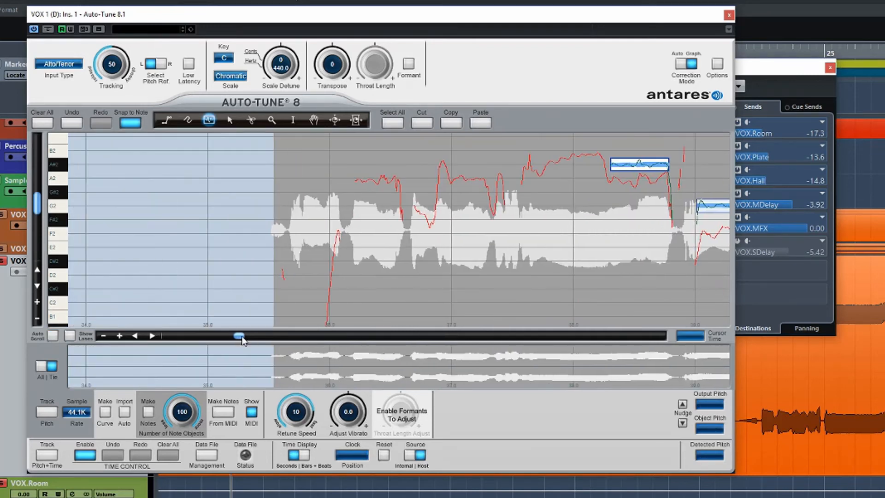
scroll(247, 340, up, 2)
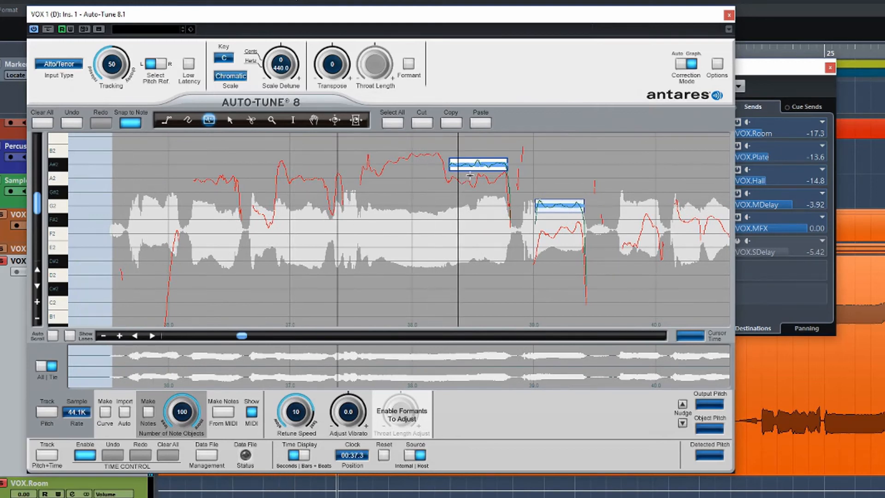
key(space)
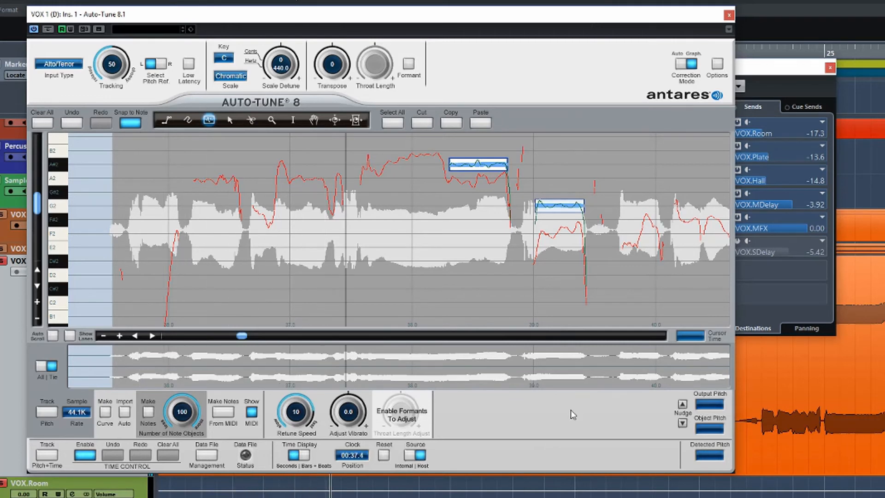
key(space)
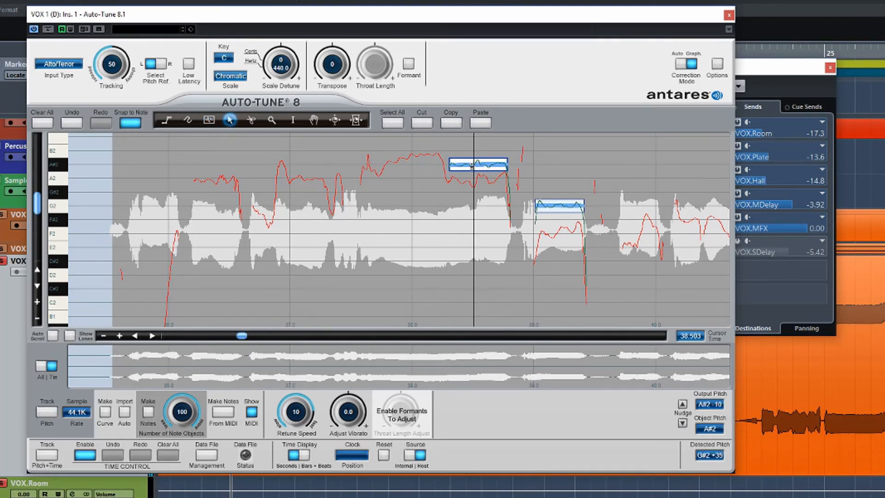
Lower the note object near 38.5 seconds to G2, audition it, and move it to A2.
drag(472, 166, 471, 206)
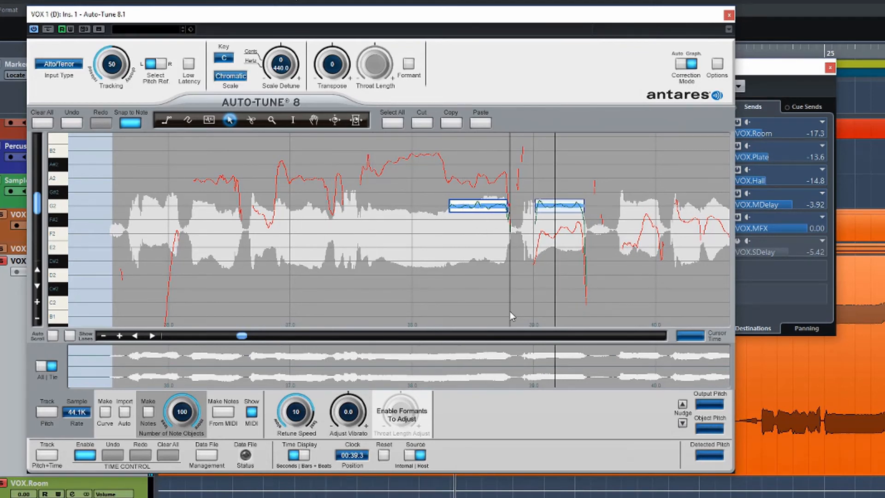
key(space)
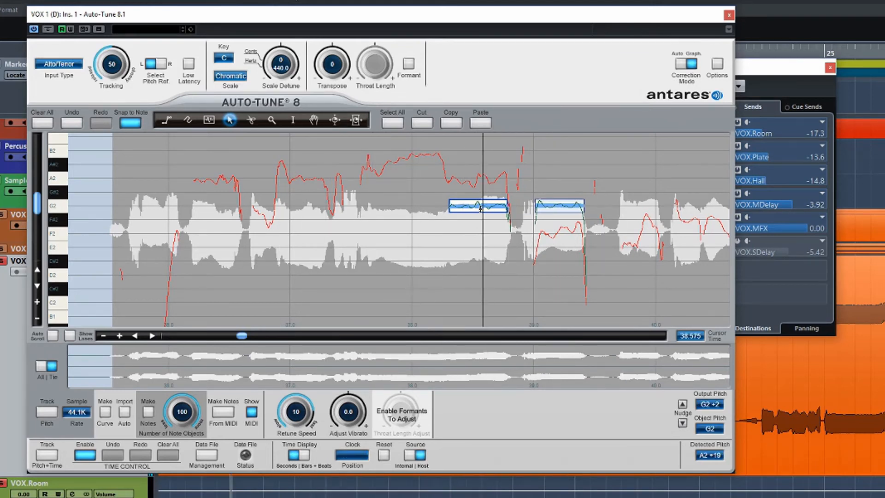
drag(480, 211, 485, 189)
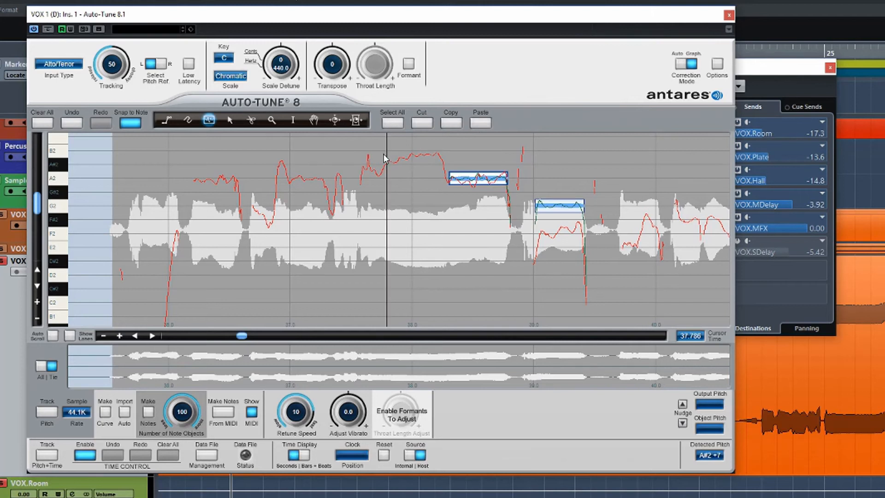
Try a longer and a shorter note object at B2 near 38 seconds, undoing each one.
drag(384, 151, 439, 151)
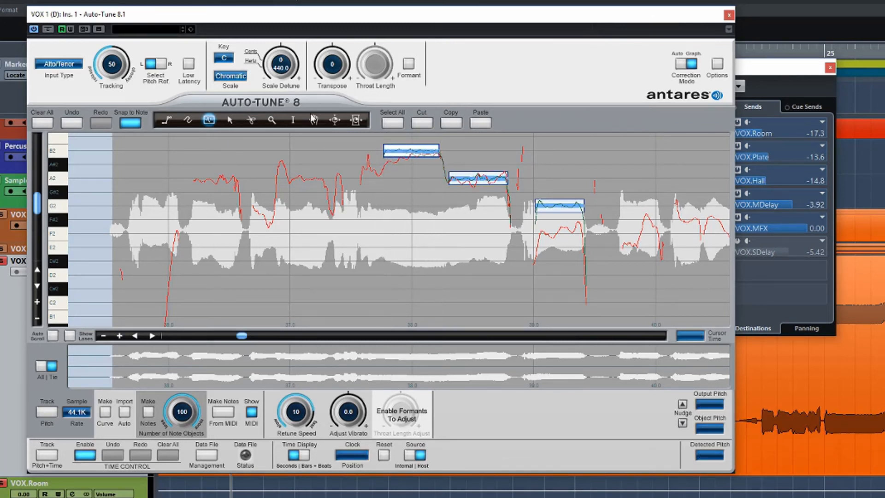
click(73, 123)
drag(411, 150, 439, 150)
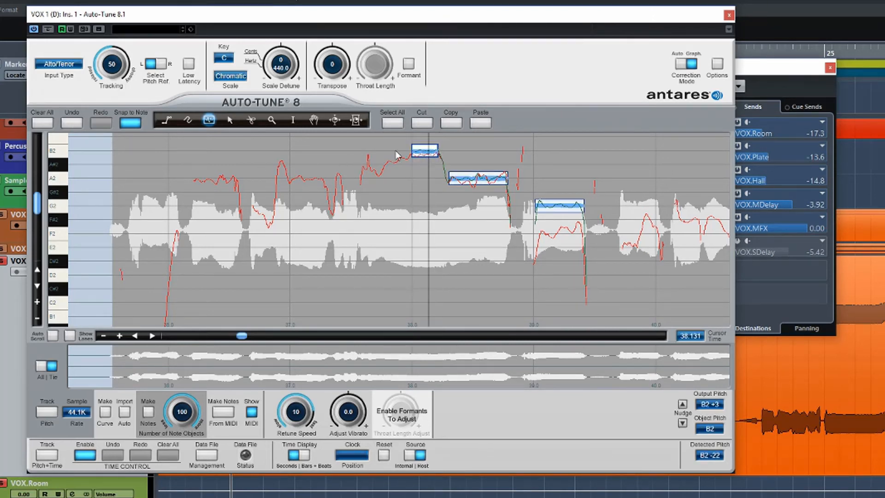
click(73, 123)
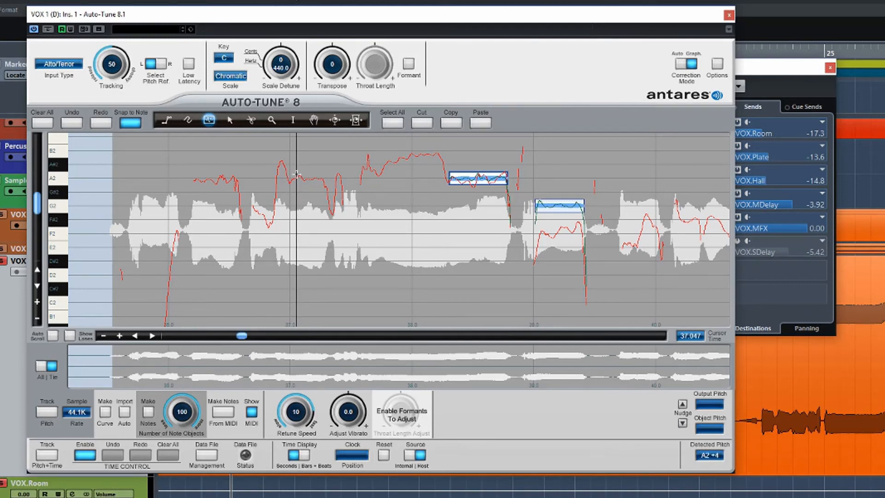
Try a note object at A2 and one at A#2 near 37.1 seconds, undoing each one.
drag(293, 178, 325, 178)
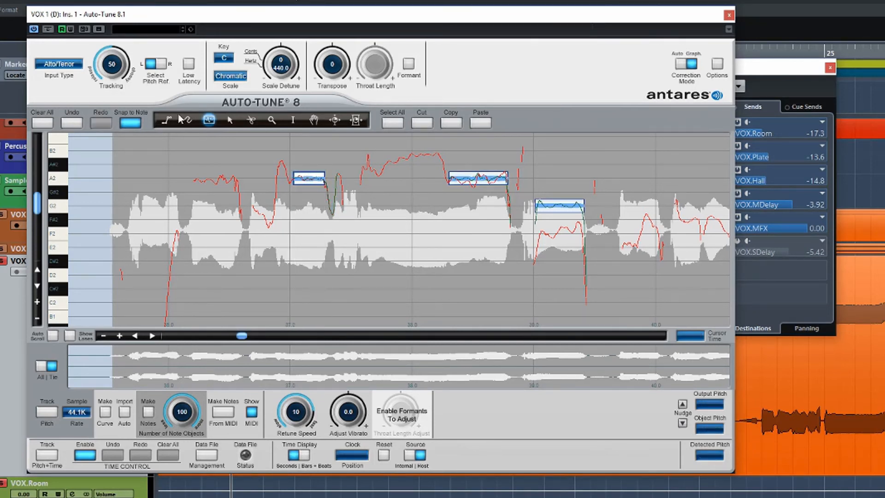
click(79, 121)
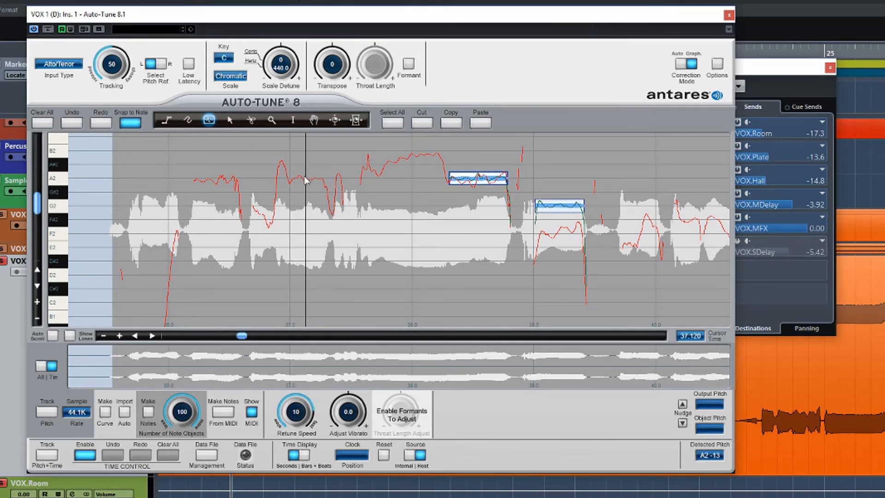
drag(297, 165, 326, 164)
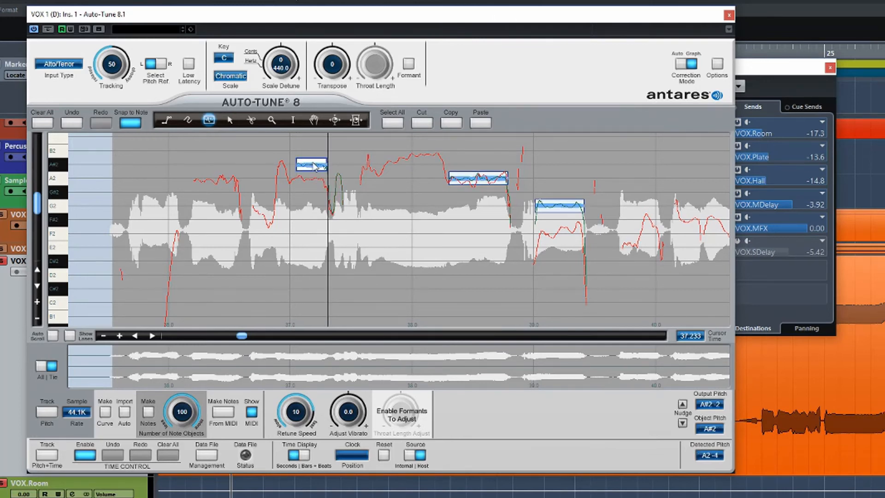
click(72, 122)
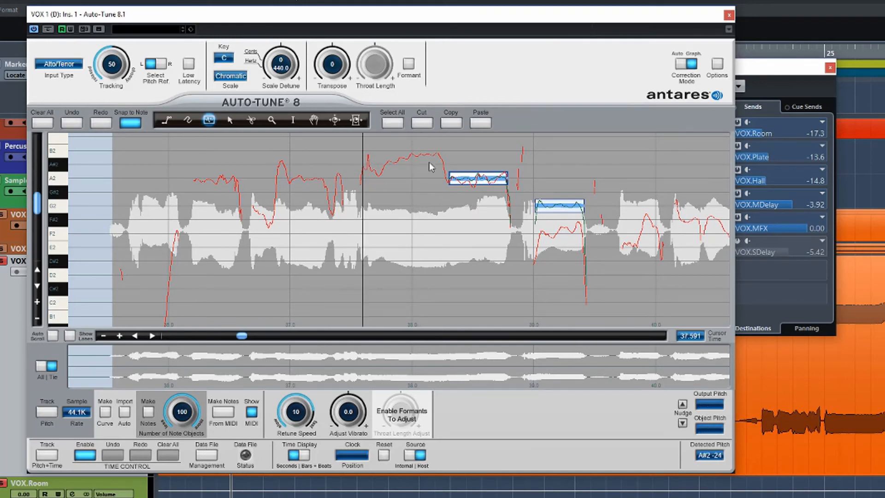
Select the range from about 37.95 to 38.25 seconds with the I-beam tool and make a pitch curve from it.
click(293, 120)
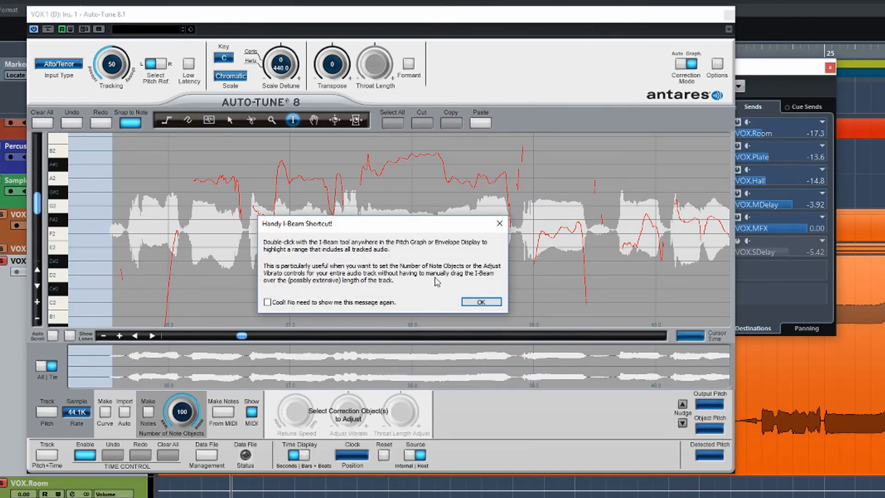
click(481, 301)
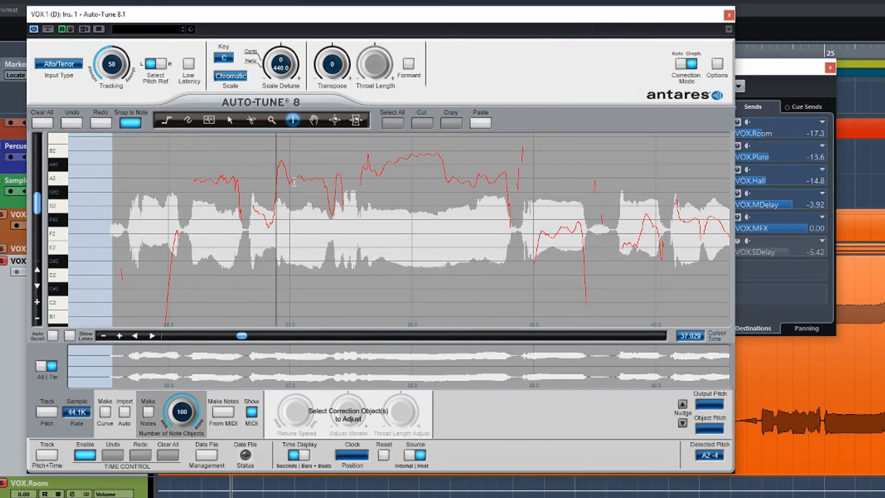
drag(293, 185, 326, 182)
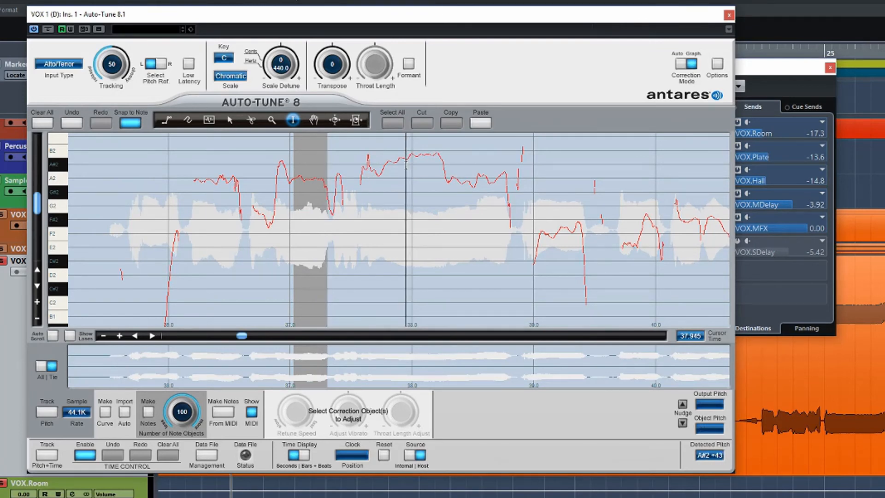
drag(406, 166, 442, 168)
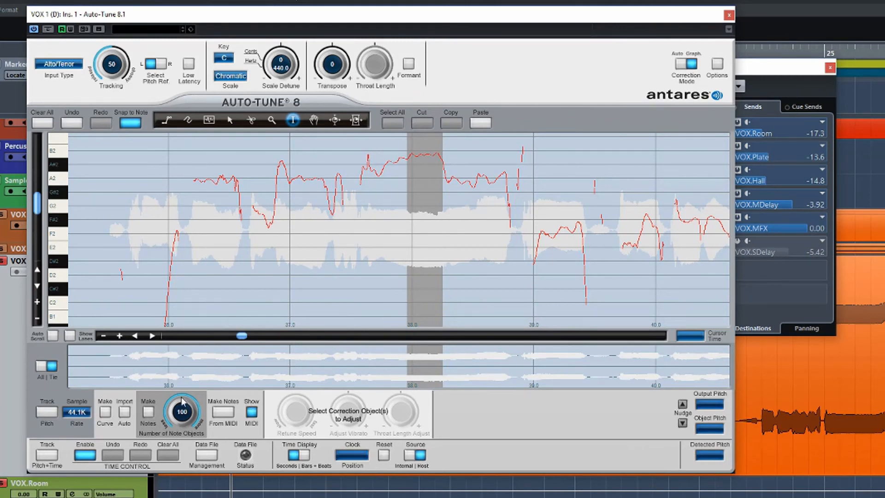
click(105, 413)
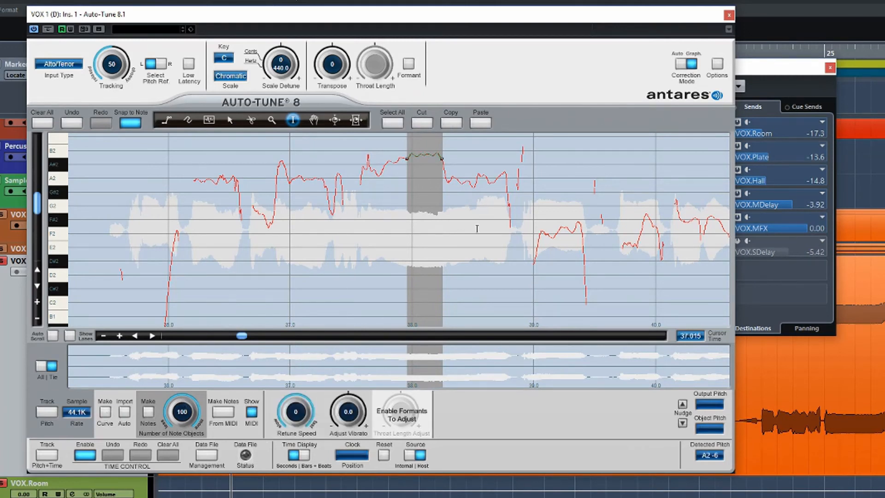
Raise the curve near 38.1 seconds in two moves to about B2 +47 and audition the phrase.
click(230, 119)
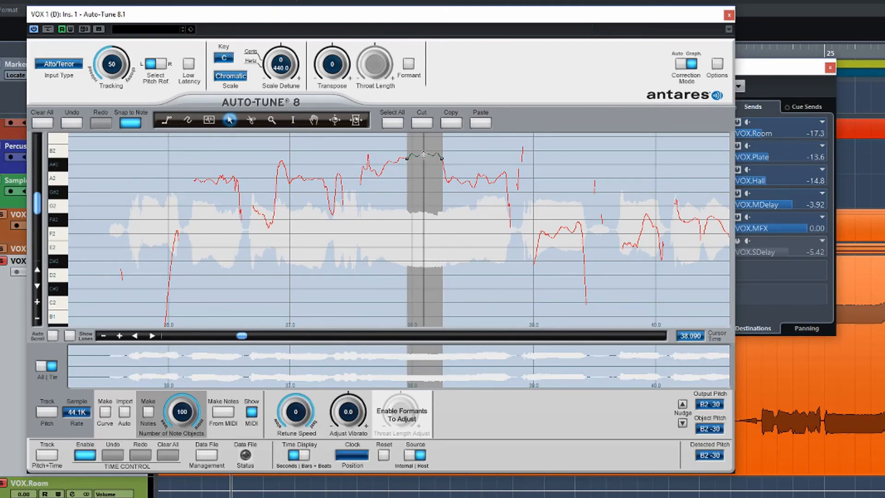
drag(423, 164, 428, 151)
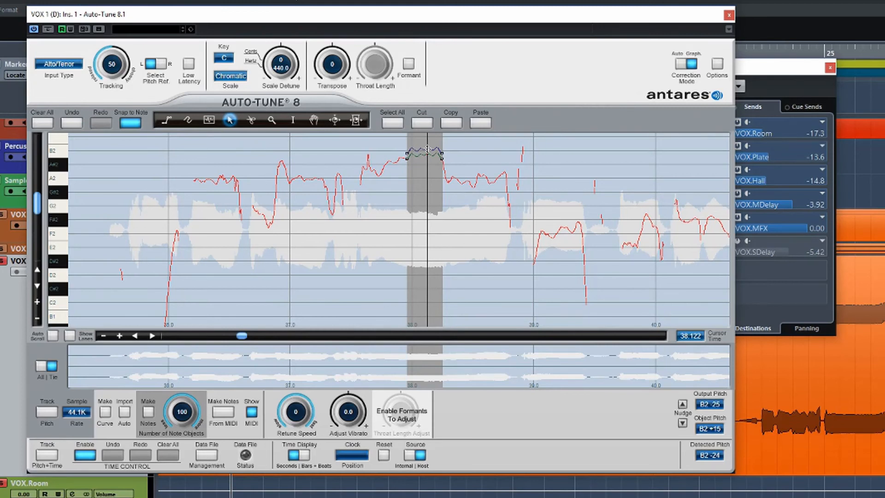
drag(427, 148, 429, 143)
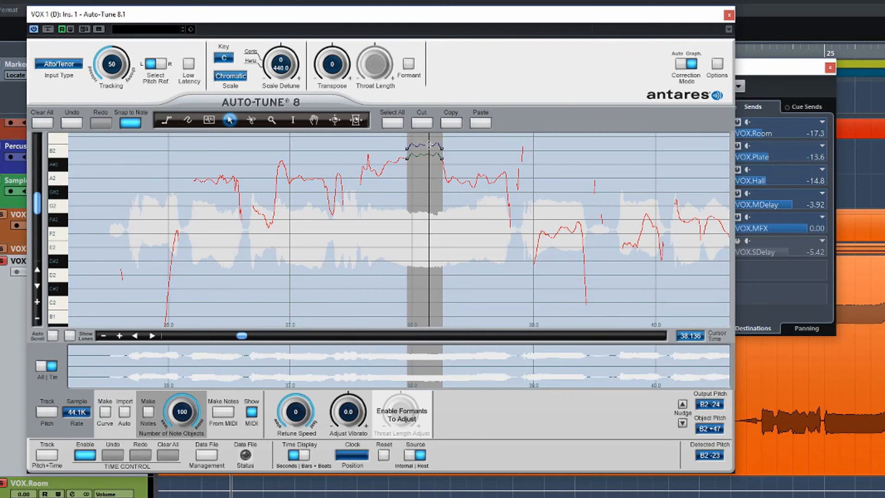
click(446, 164)
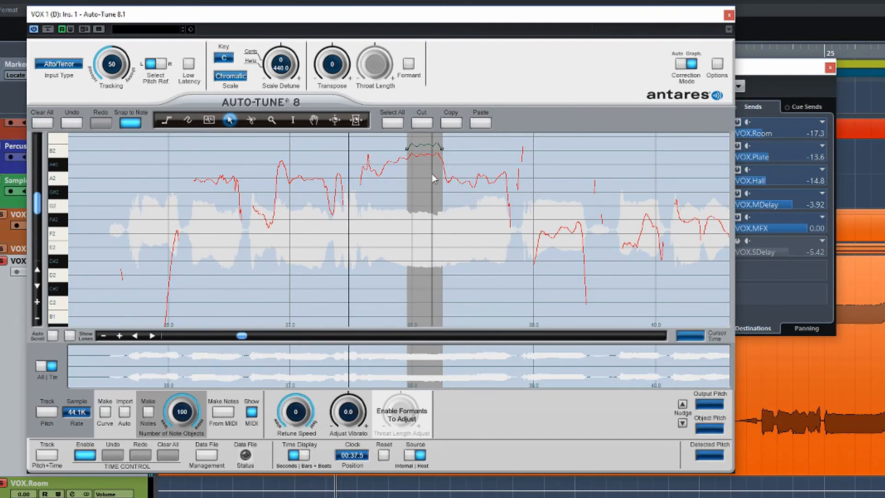
key(space)
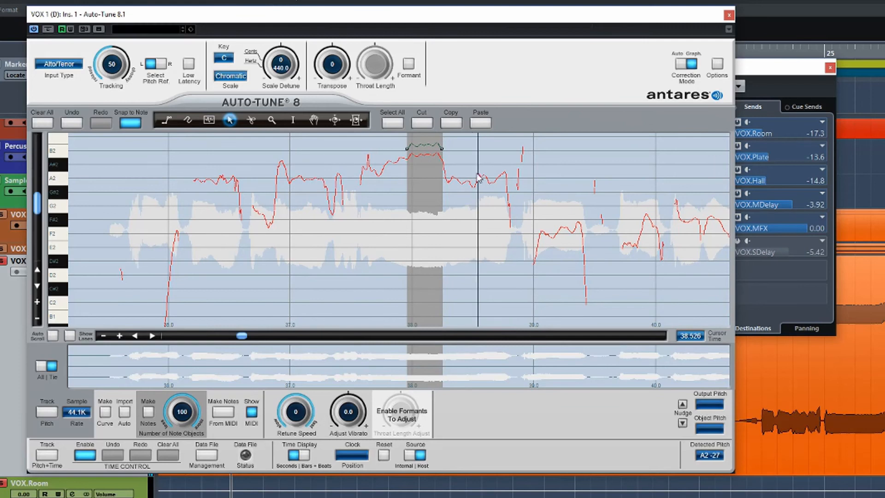
Select the range from about 38.5 to 38.8 seconds with the I-beam tool and make a pitch curve there.
click(293, 121)
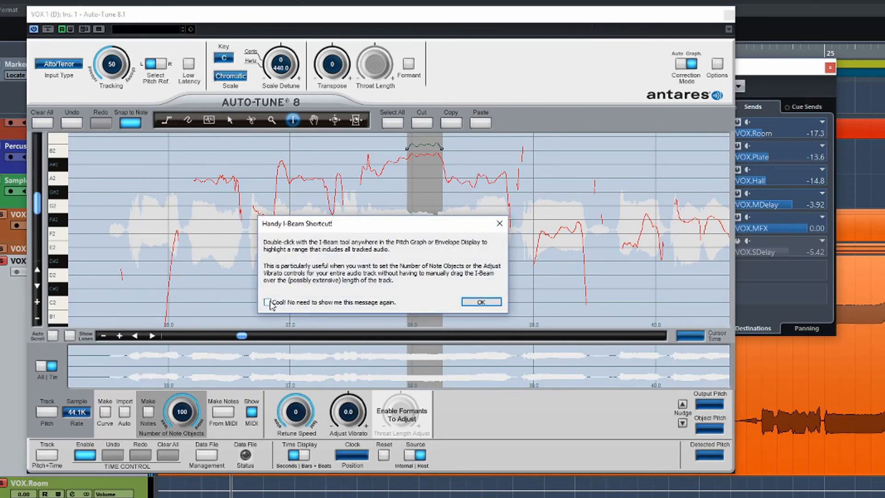
click(480, 302)
drag(476, 188, 508, 188)
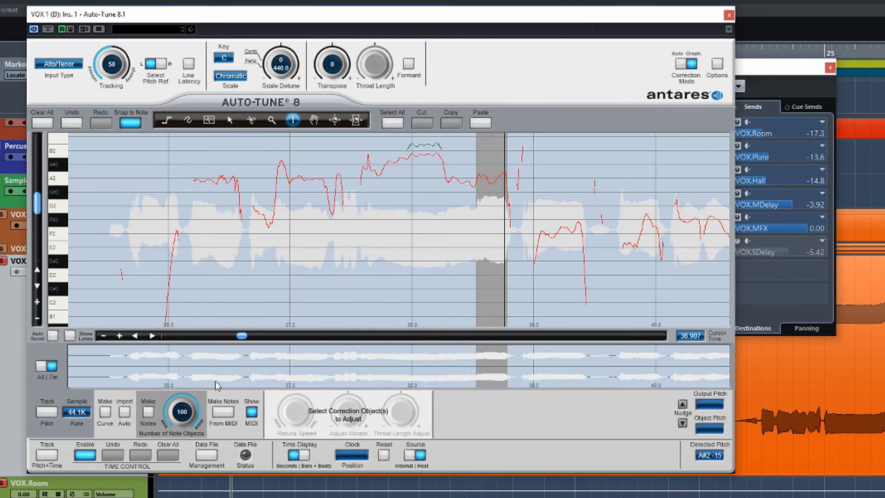
click(108, 416)
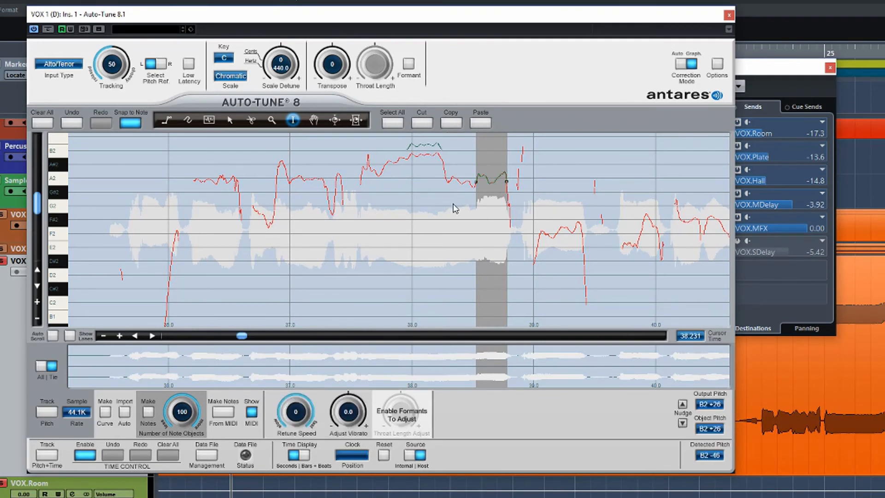
Raise the curve near 38.65 seconds from the A2 level toward A#2 and play back the phrase.
click(229, 120)
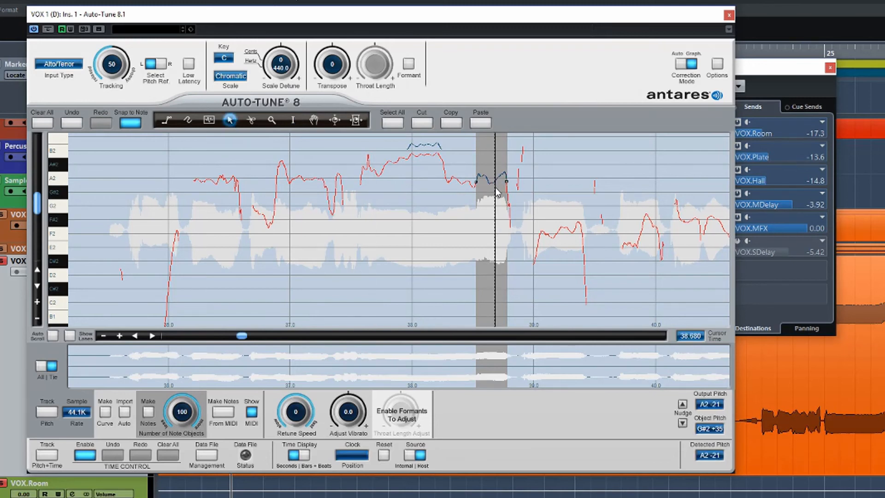
drag(497, 183, 497, 168)
click(498, 167)
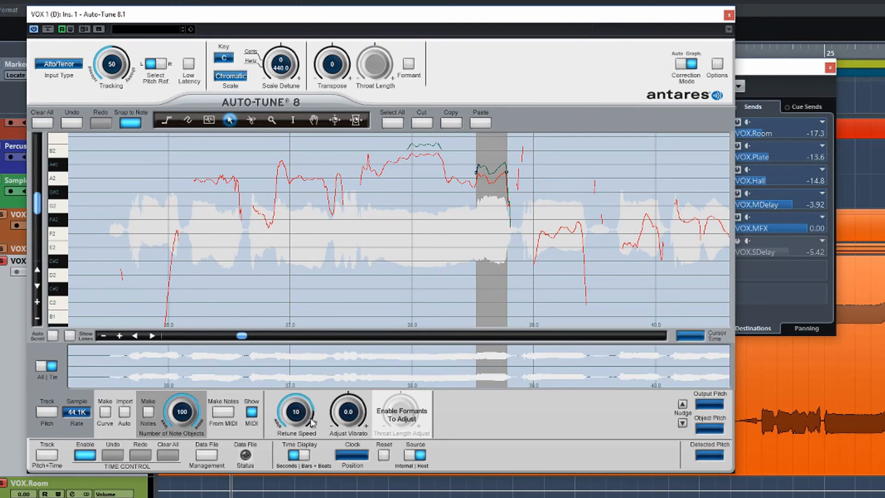
key(space)
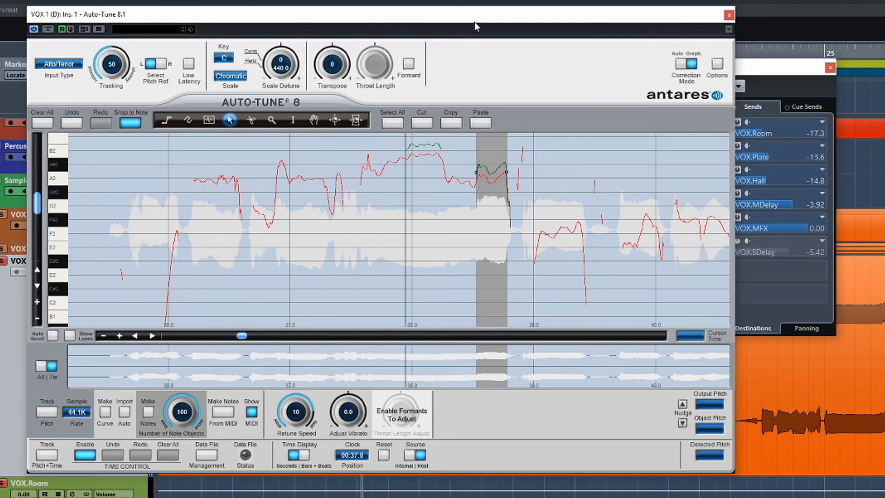
key(space)
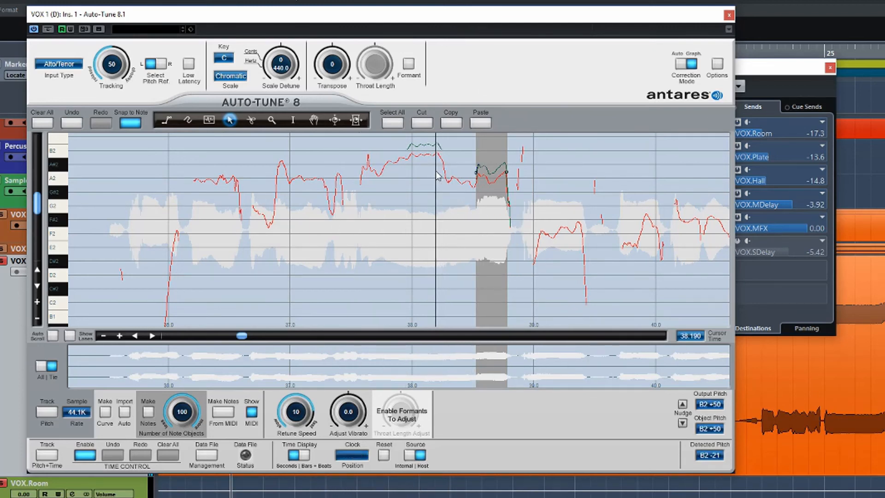
Make a pitch curve from about 37.1 to 37.3 seconds and lower it to about A2 -48.
click(293, 121)
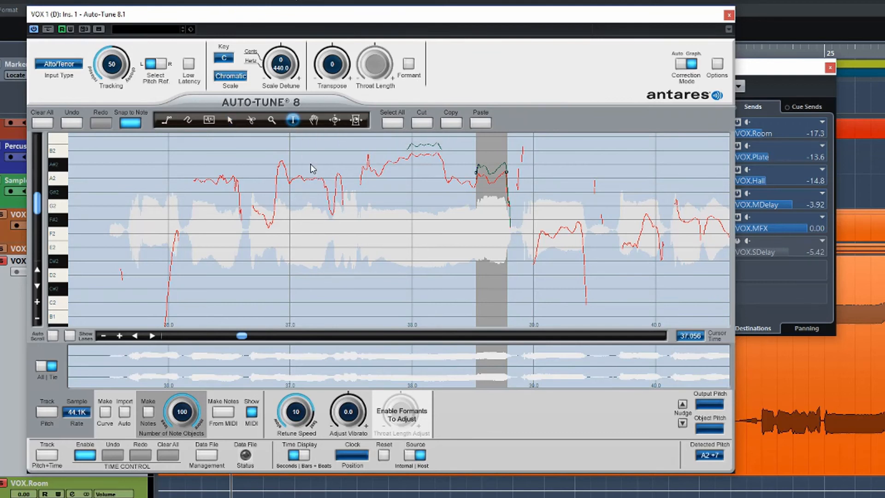
drag(300, 181, 324, 188)
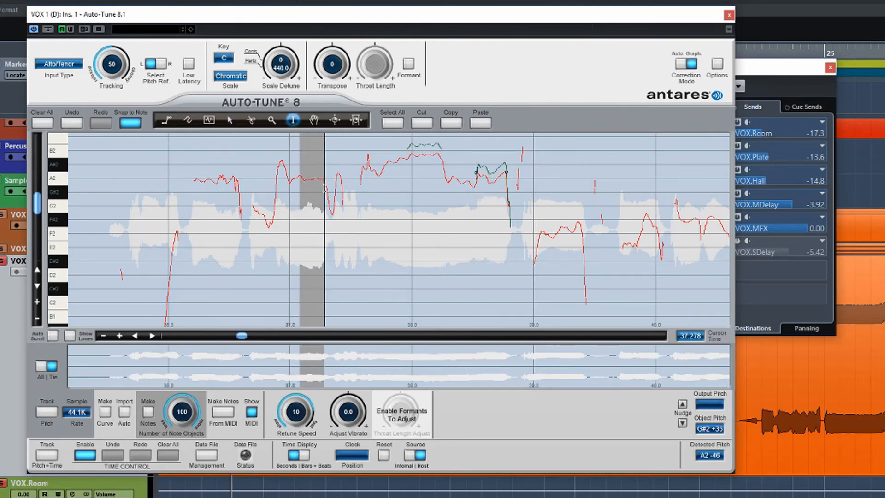
click(106, 413)
click(230, 120)
mouse_move(313, 180)
mouse_down()
mouse_move(316, 172)
mouse_move(317, 187)
mouse_up()
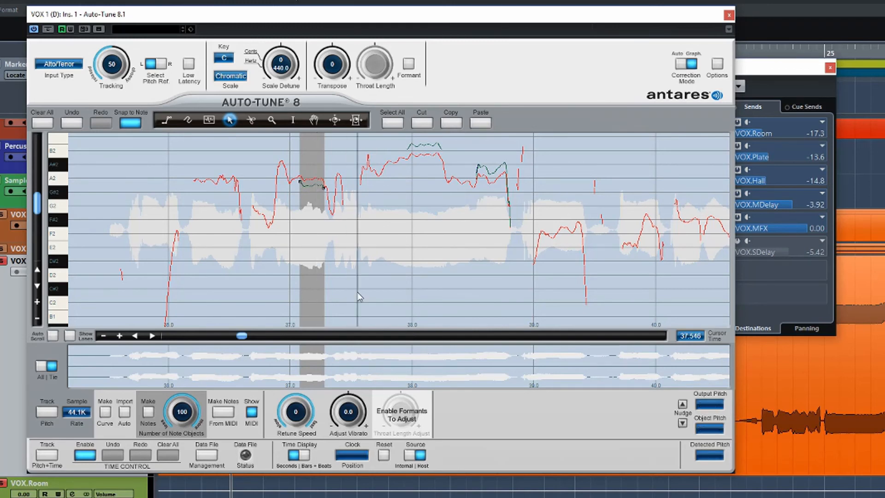
Show the note lanes and center the curves on their notes: near 37.2 seconds about A2 -5, near 38.1 seconds about B2 +3.
click(69, 336)
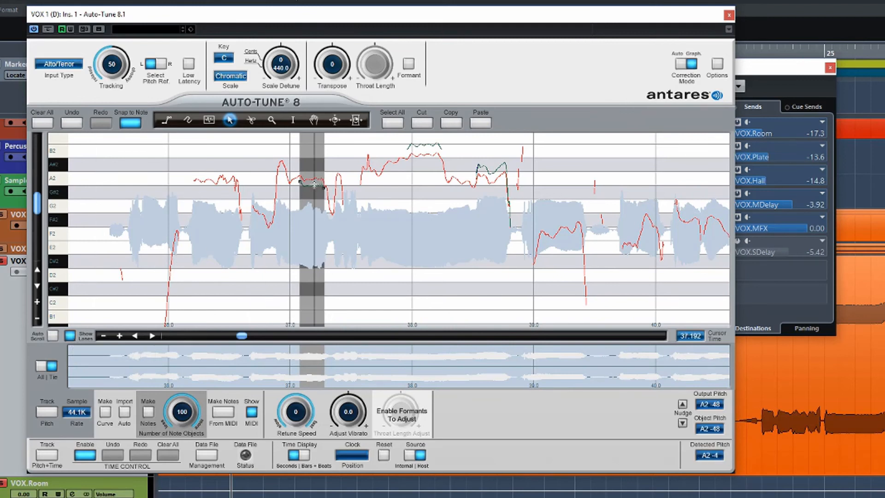
drag(312, 184, 316, 180)
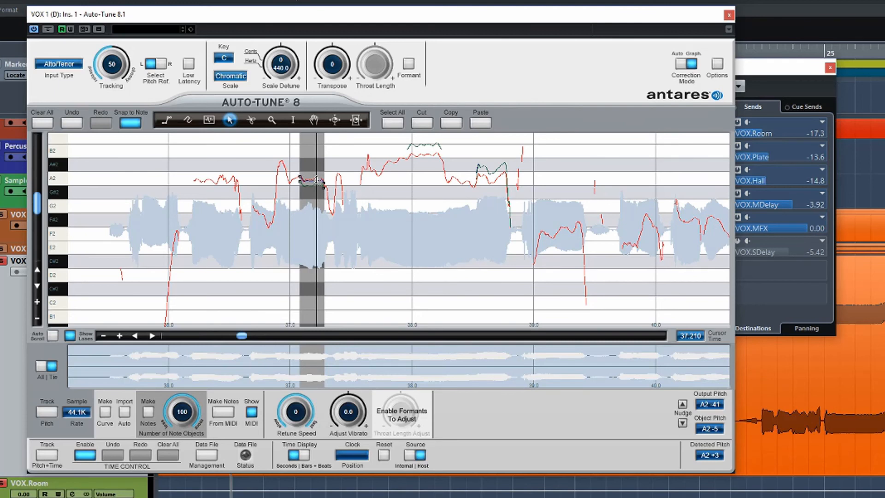
click(69, 336)
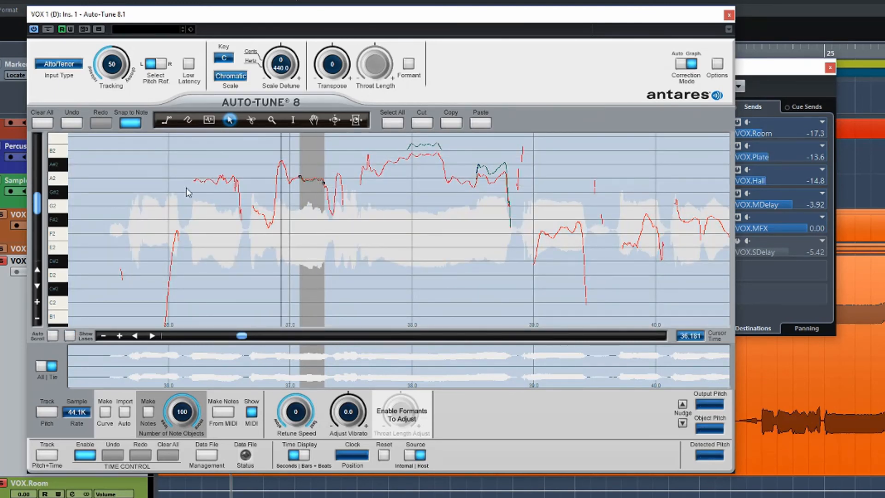
click(72, 335)
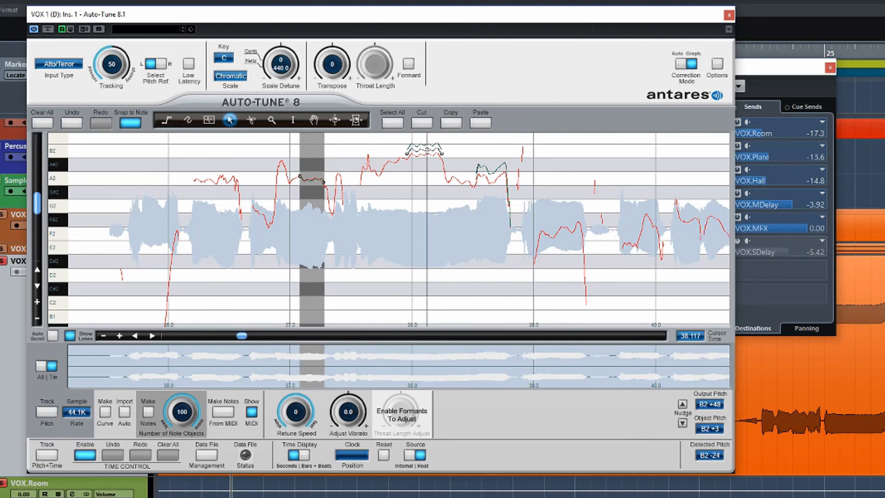
drag(426, 151, 428, 151)
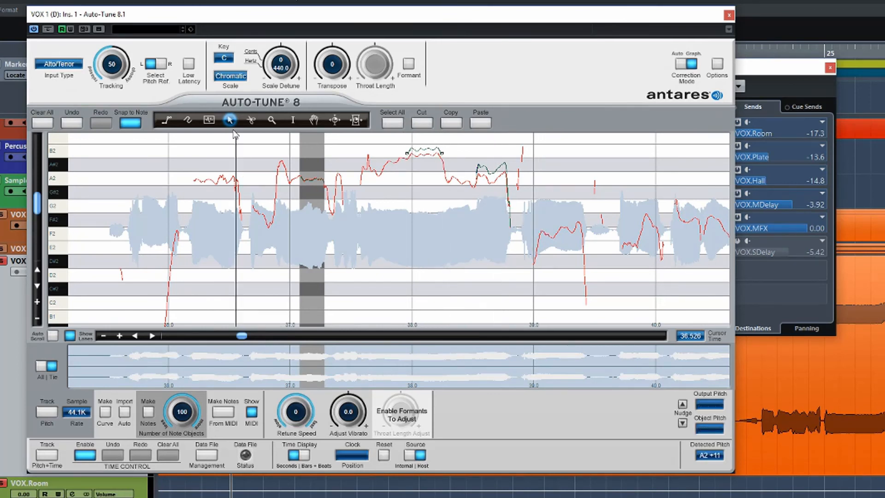
Select the range from about 39.0 to 39.4 seconds with the I-beam tool and make a pitch curve for it.
click(291, 122)
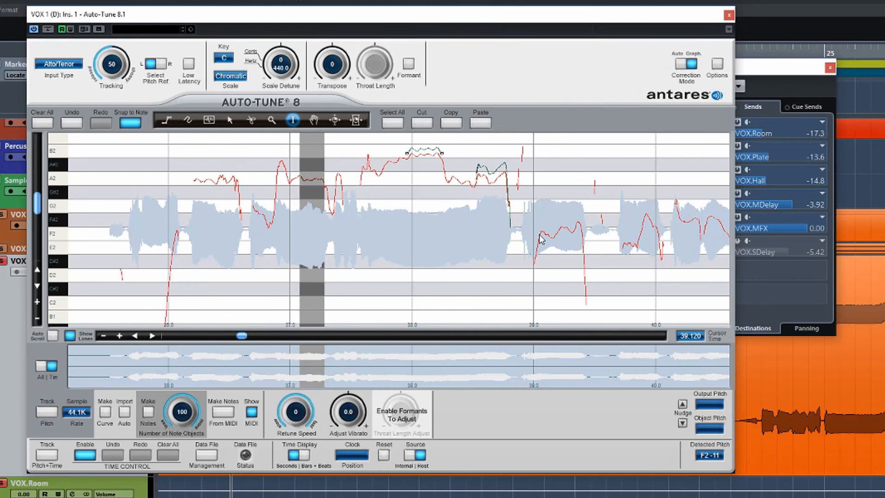
drag(535, 241, 584, 238)
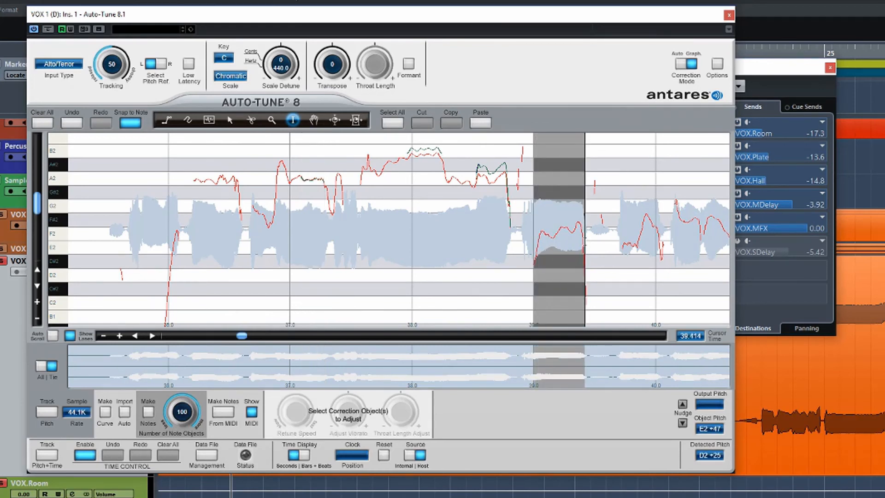
click(106, 412)
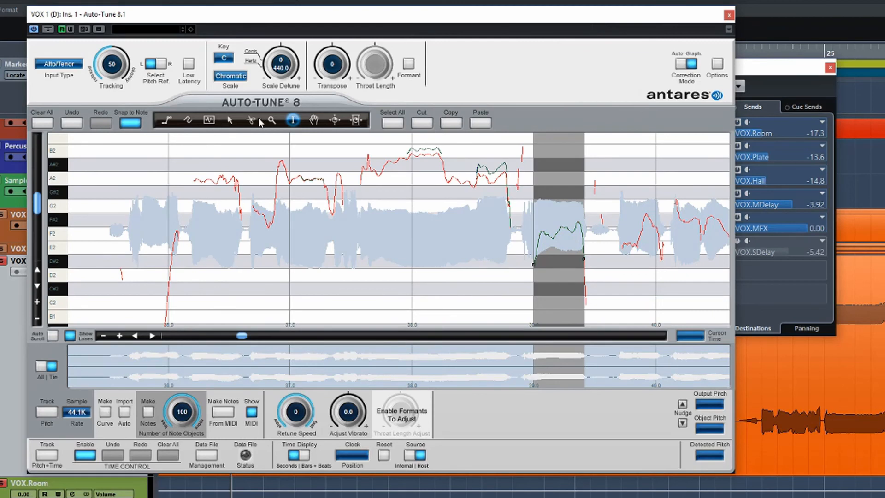
Tilt the curve near 39.2 seconds by lowering its end anchor point, and fine-adjust its height around F2.
click(230, 121)
click(561, 239)
drag(561, 240, 561, 228)
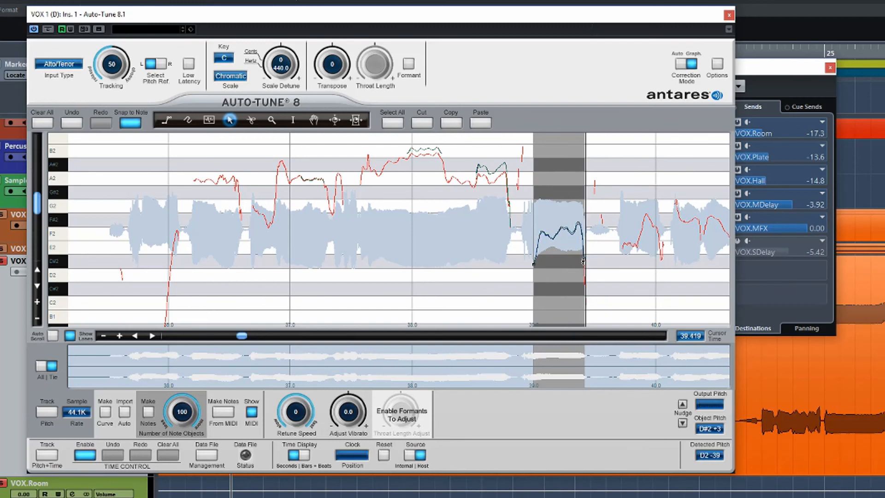
drag(583, 263, 540, 261)
click(564, 235)
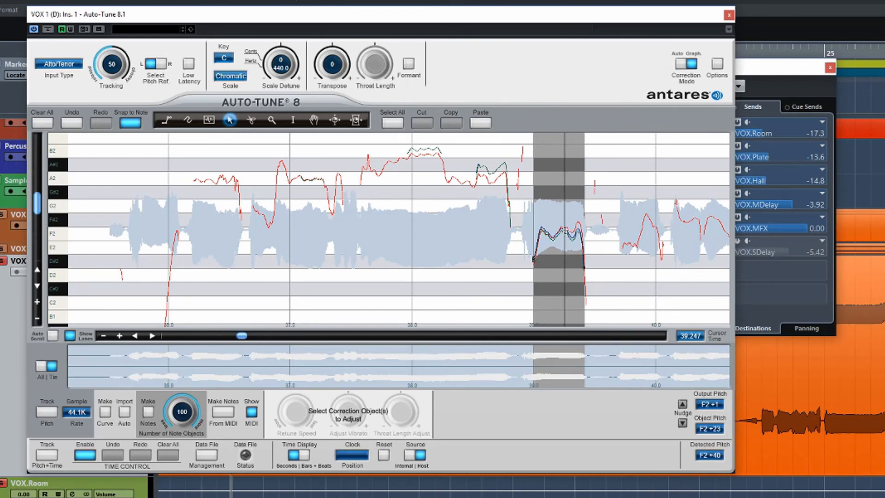
drag(564, 234, 568, 232)
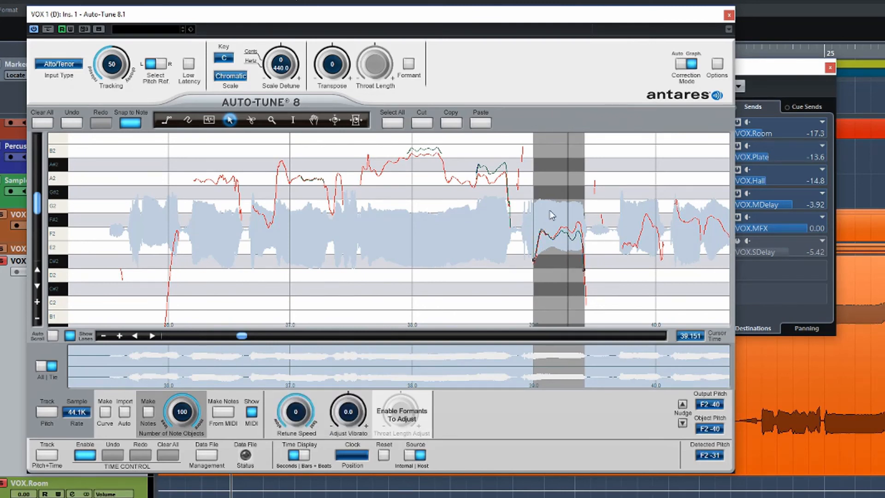
Play back the phrase, lower the curve near 38.6 seconds onto A2, and give it retune speed 10 and vibrato adjustment -18.0.
key(space)
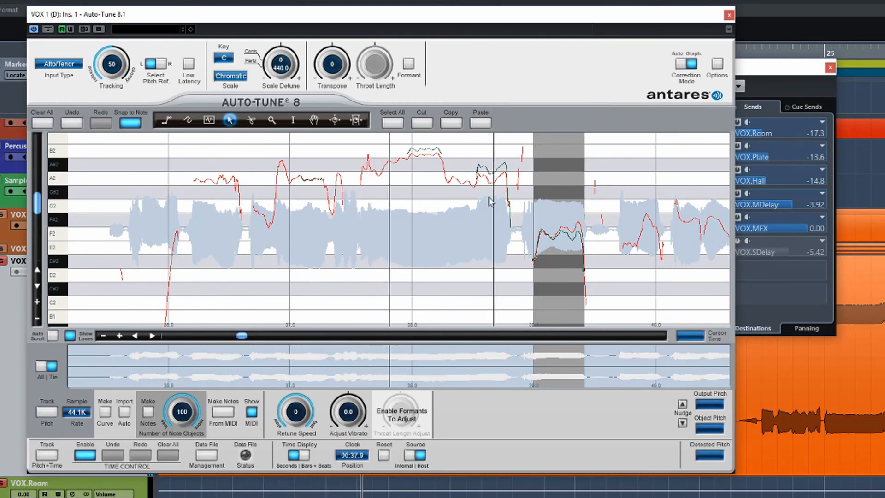
key(space)
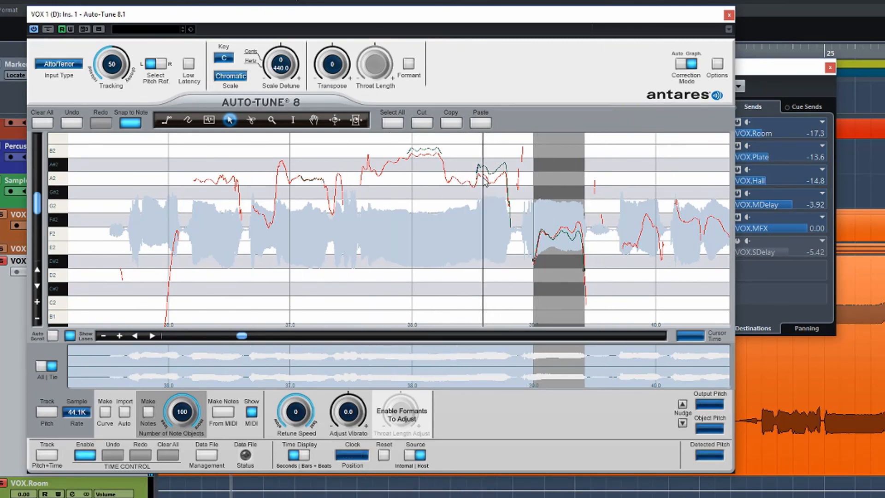
drag(494, 176, 496, 182)
click(492, 182)
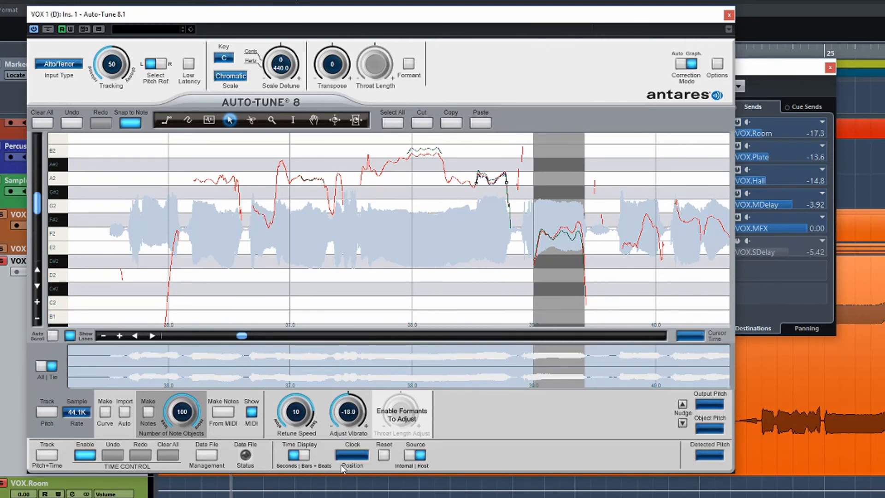
click(492, 183)
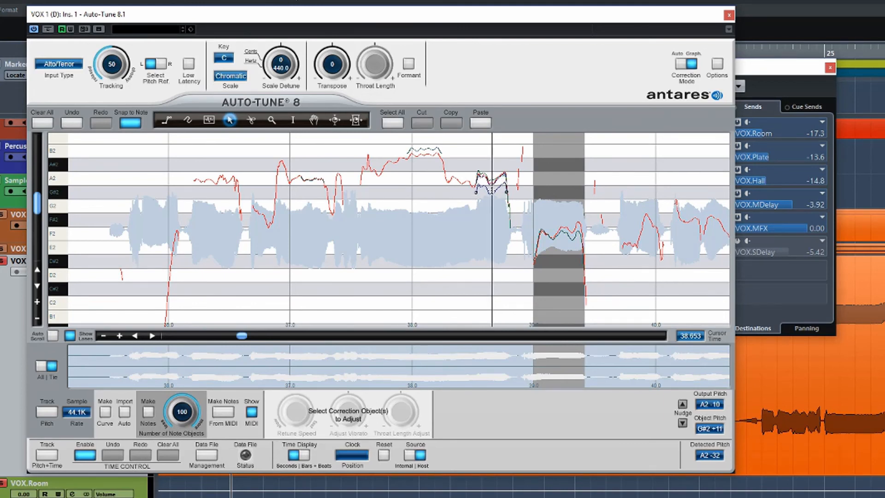
click(494, 180)
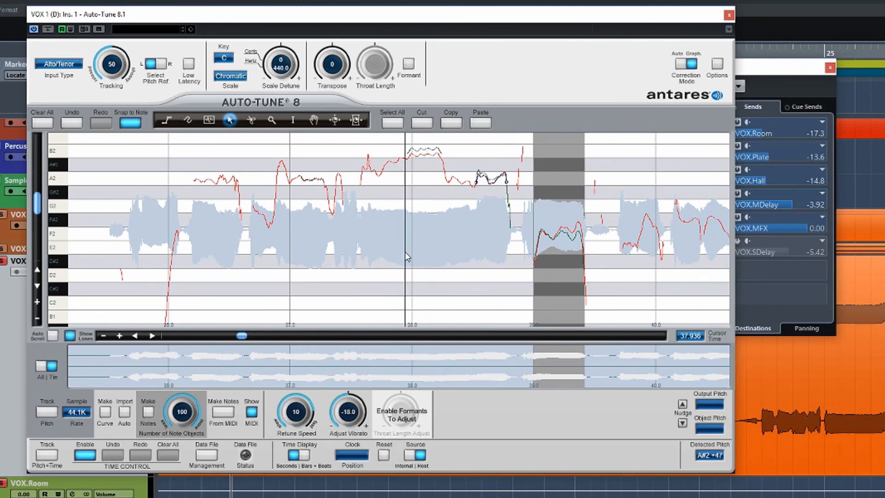
Set the curve near 38.1 seconds to retune speed 11 and vibrato adjustment -0.1, and play back the phrase.
click(427, 149)
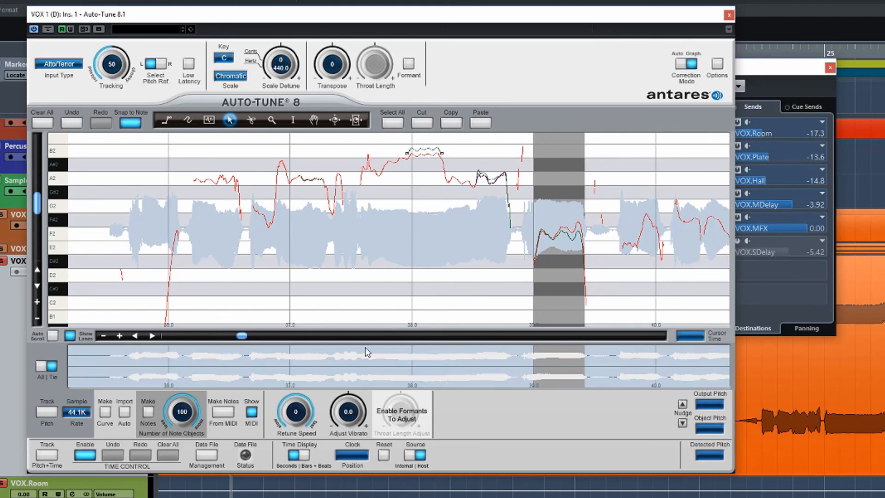
click(317, 181)
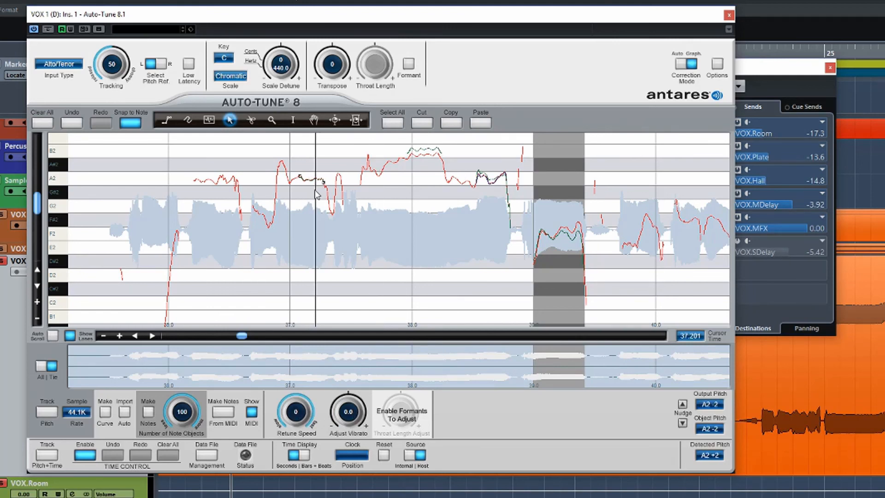
click(421, 150)
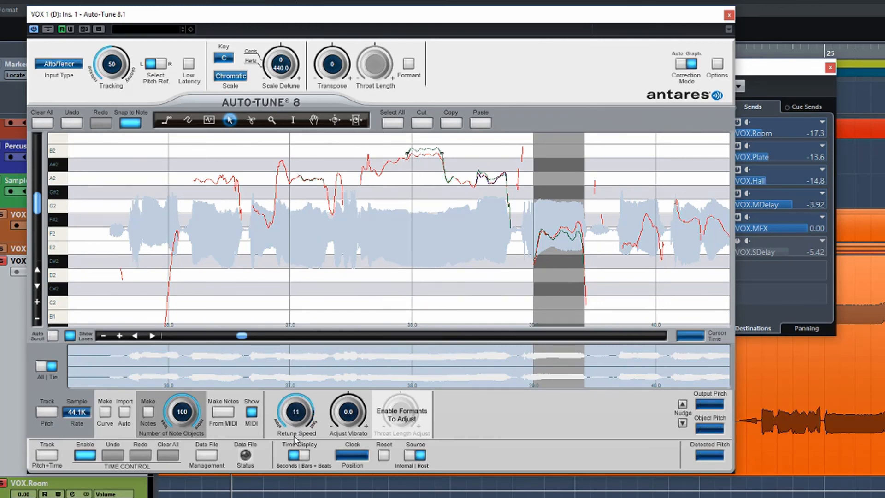
drag(356, 411, 356, 455)
drag(353, 411, 359, 387)
key(space)
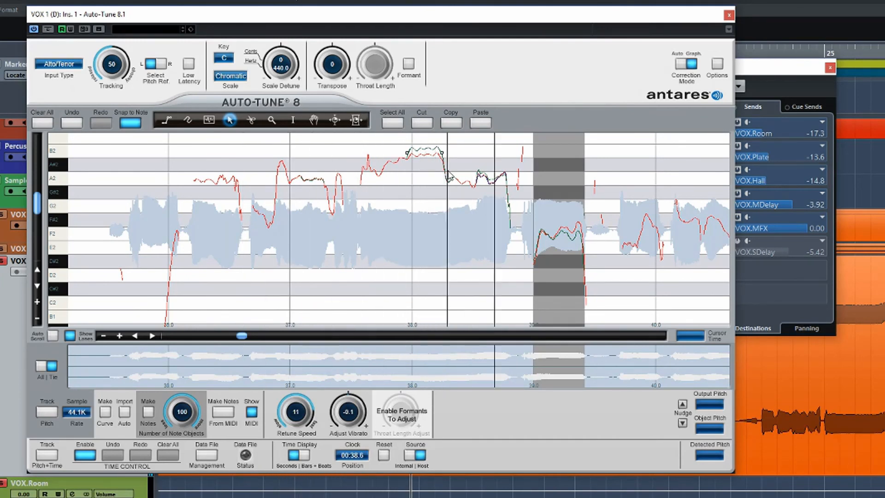
key(space)
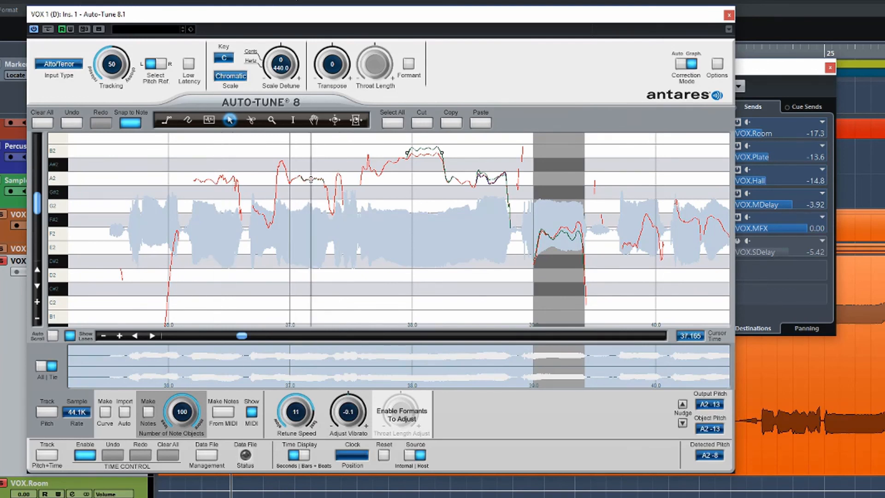
Fine-adjust the height of the curve near 37.2 seconds around A2 and the one near 38.1 seconds to about B2 -1.
drag(311, 180, 314, 176)
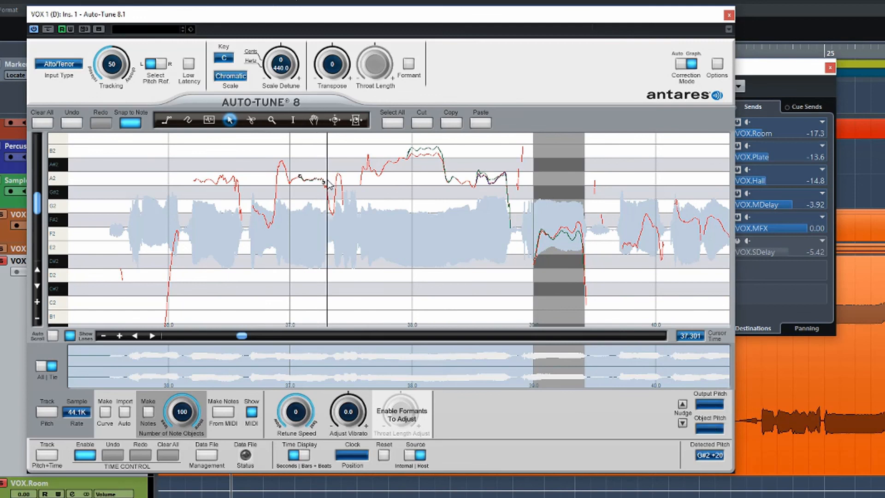
drag(423, 149, 425, 149)
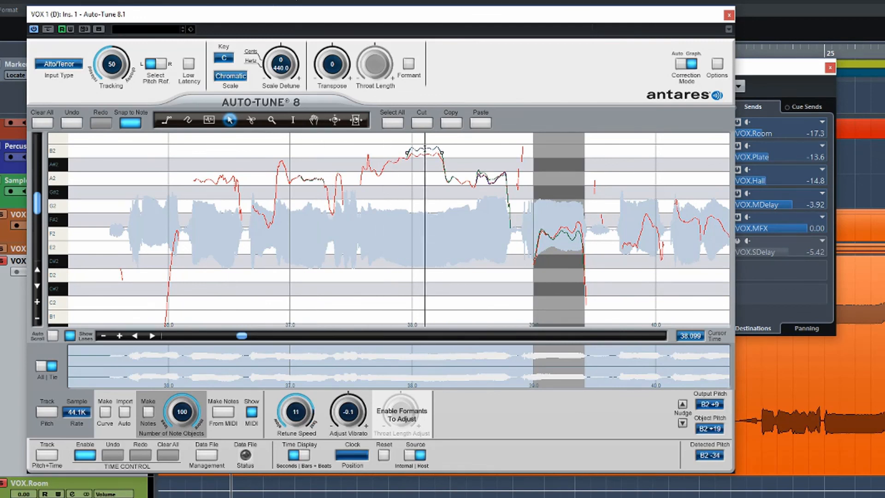
click(473, 152)
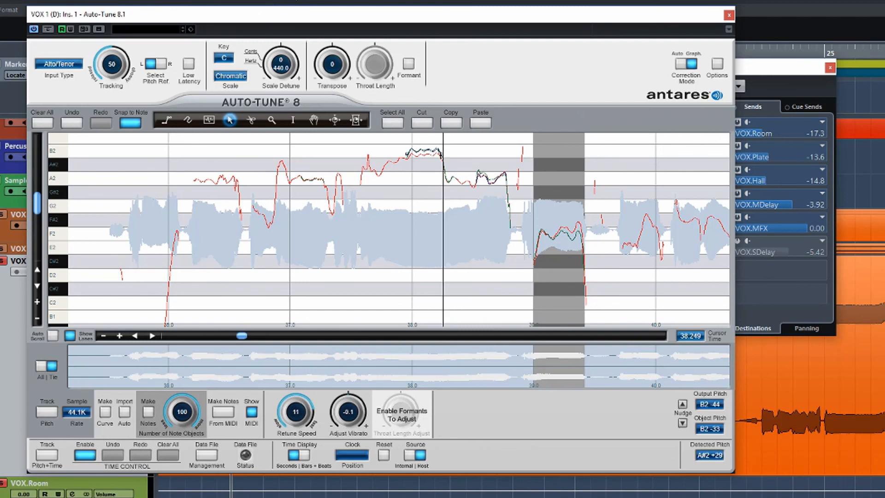
click(441, 156)
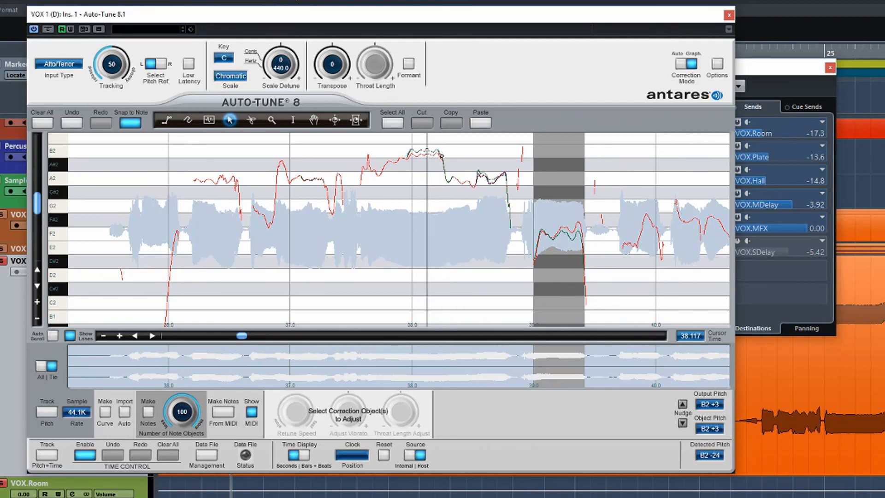
click(426, 152)
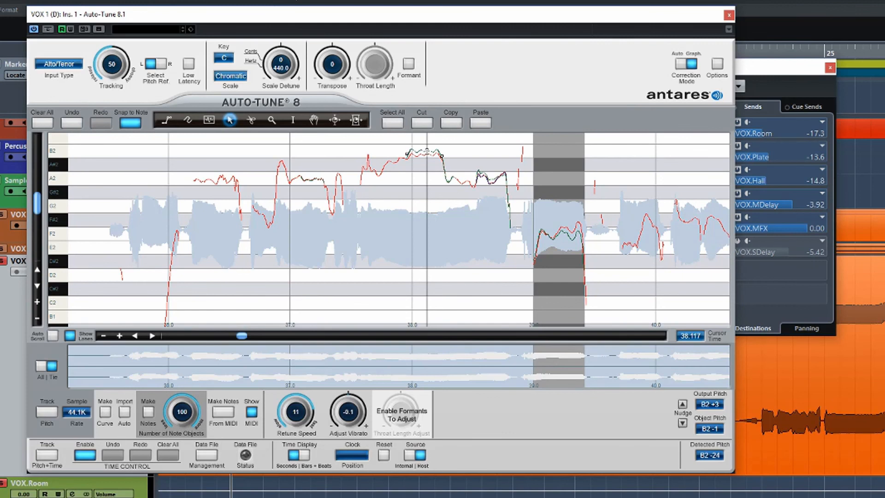
click(486, 175)
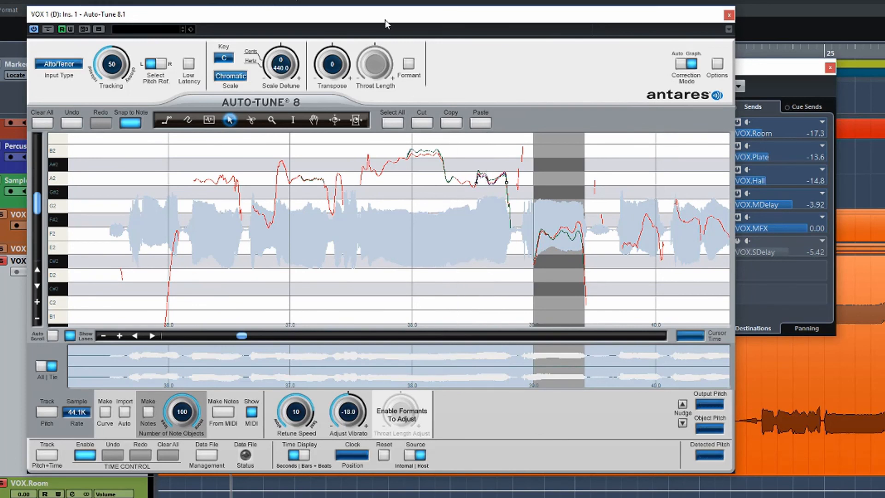
drag(385, 20, 428, 31)
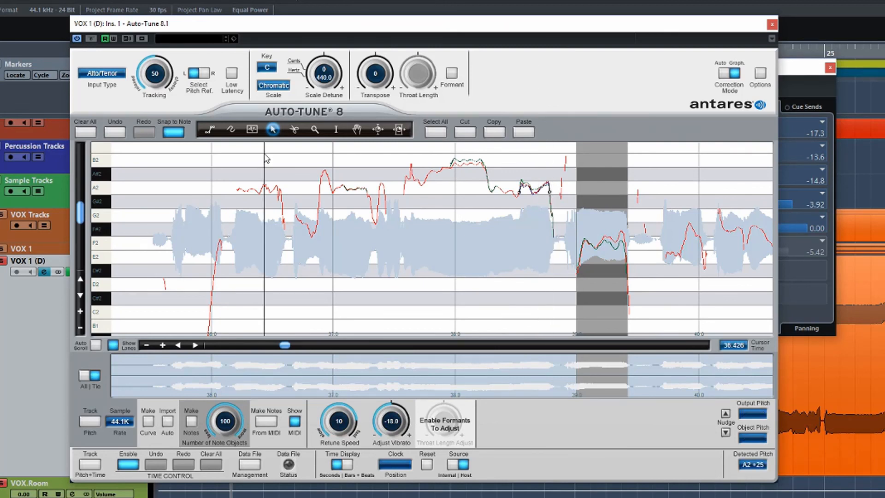
Switch to automatic correction mode and back to graphical mode, and turn formant correction on and off again.
click(723, 73)
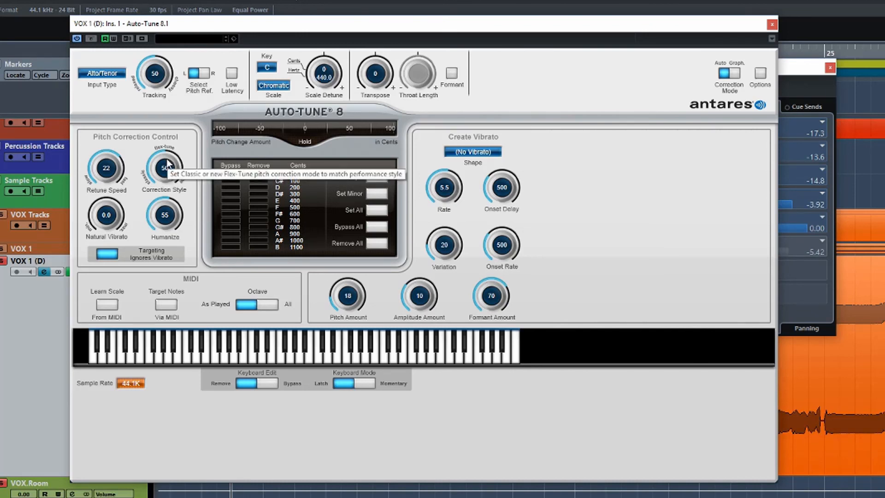
click(734, 74)
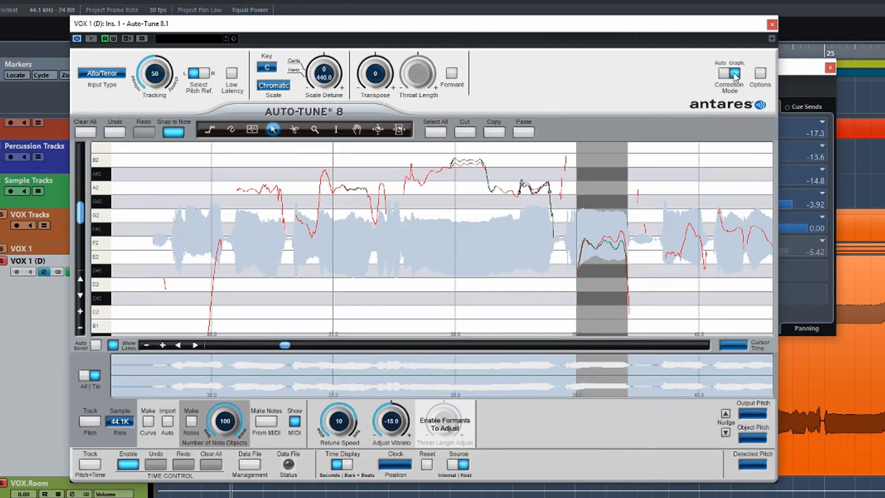
click(452, 75)
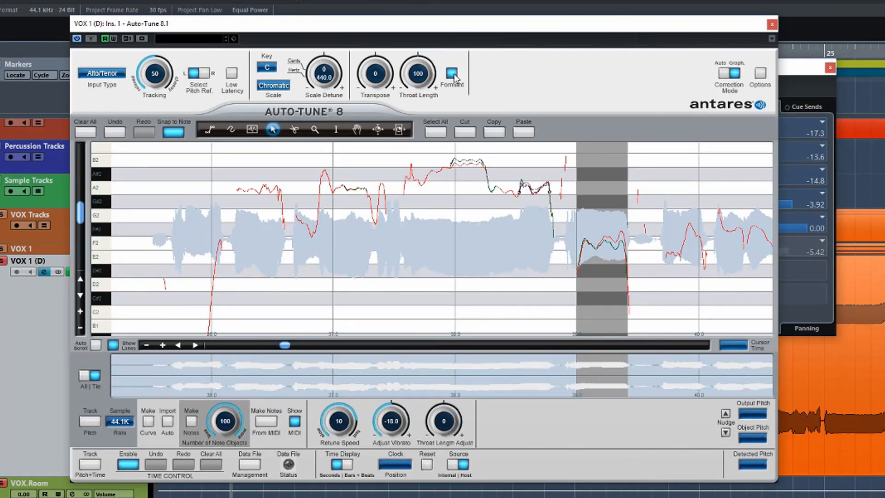
click(453, 76)
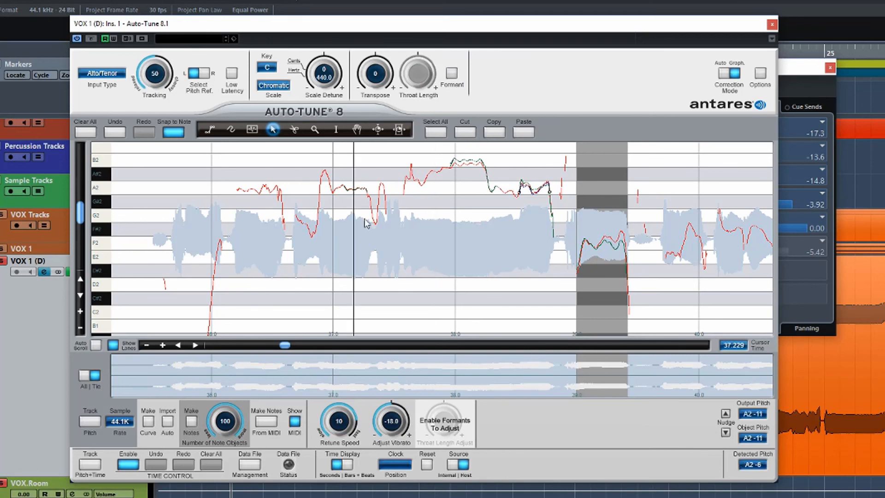